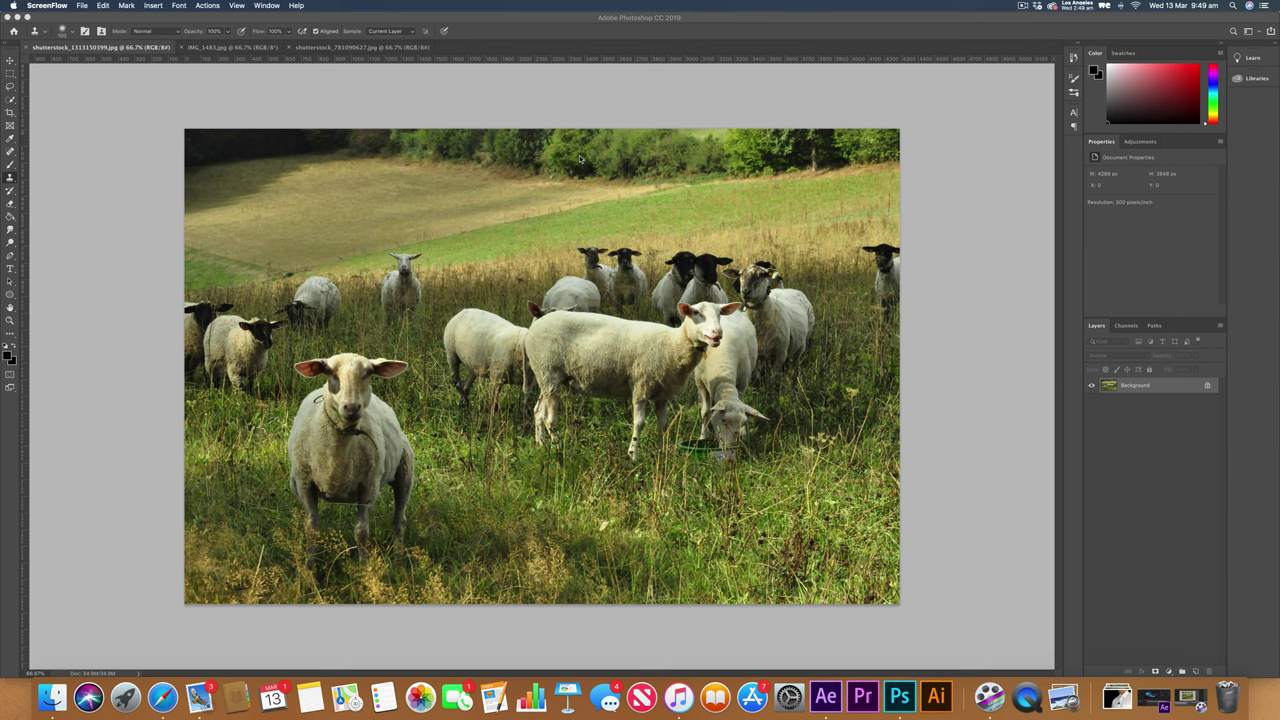
# - With the Clone Stamp tool, cover the face and upper body of the lone standing background sheep with nearby grass
pyautogui.click(578, 227)
pyautogui.press('super+plus')
pyautogui.press('super+minus')
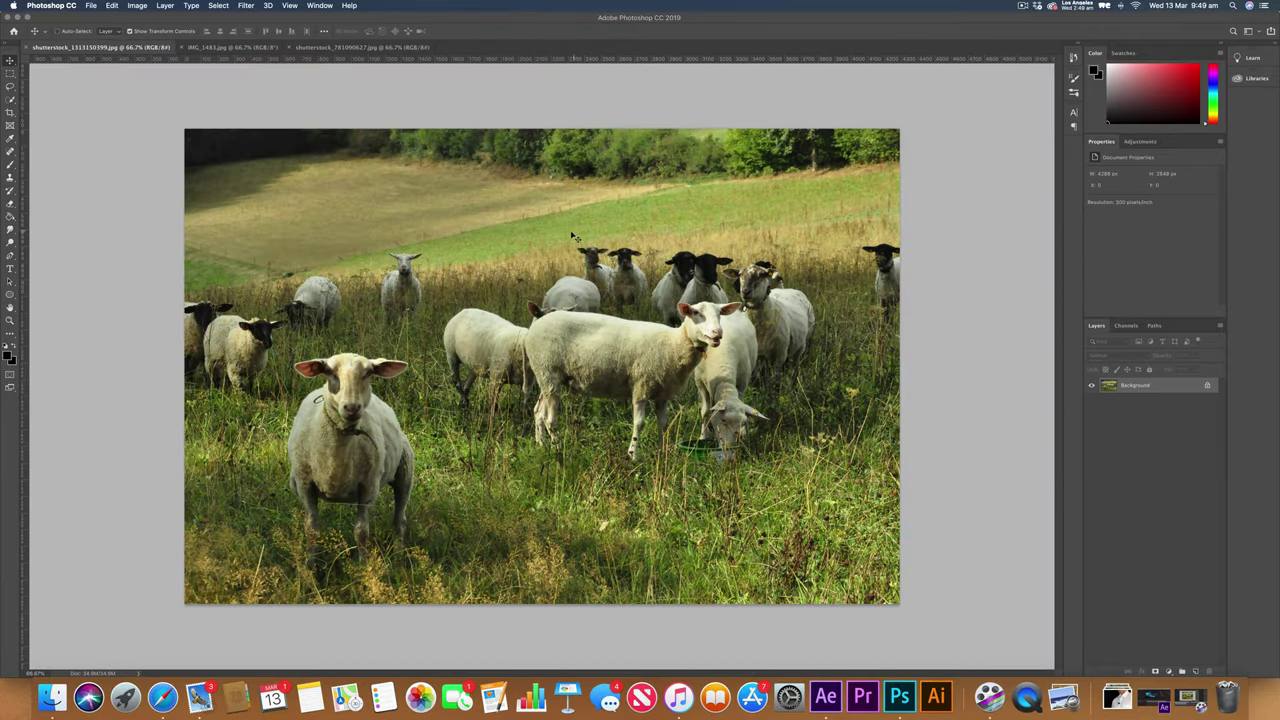
pyautogui.press('super+equal')
pyautogui.press('super+equal')
pyautogui.scroll(3, 570, 235)
pyautogui.hscroll(-5, 570, 235)
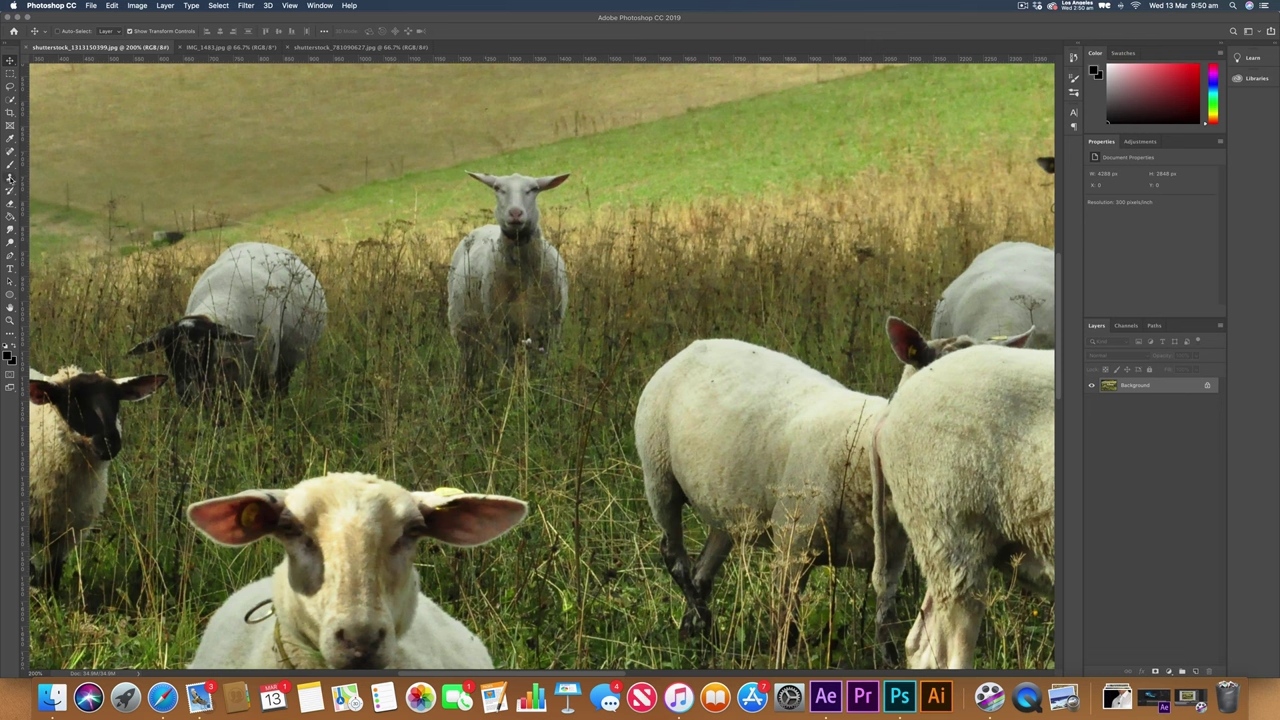
pyautogui.click(10, 178)
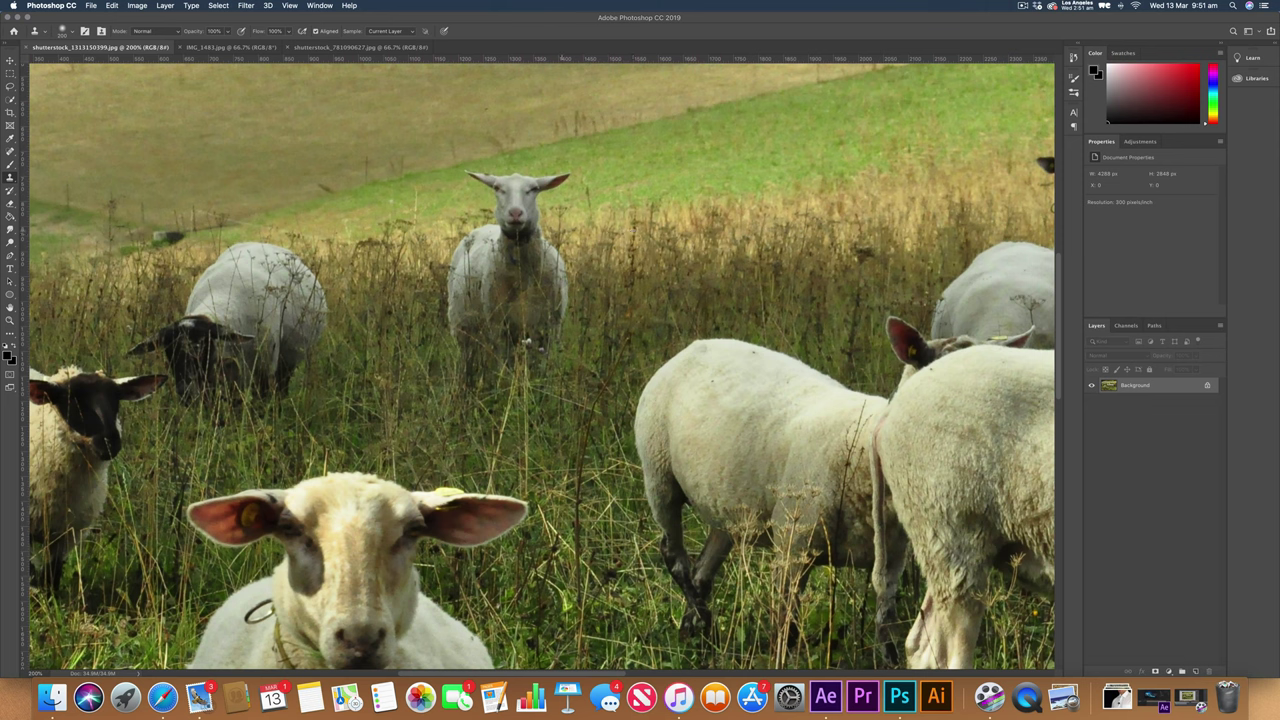
pyautogui.moveTo(535, 224)
pyautogui.mouseDown()
pyautogui.moveTo(512, 222)
pyautogui.moveTo(479, 246)
pyautogui.moveTo(519, 228)
pyautogui.moveTo(573, 238)
pyautogui.moveTo(572, 290)
pyautogui.moveTo(475, 270)
pyautogui.moveTo(543, 276)
pyautogui.moveTo(488, 248)
pyautogui.mouseUp()
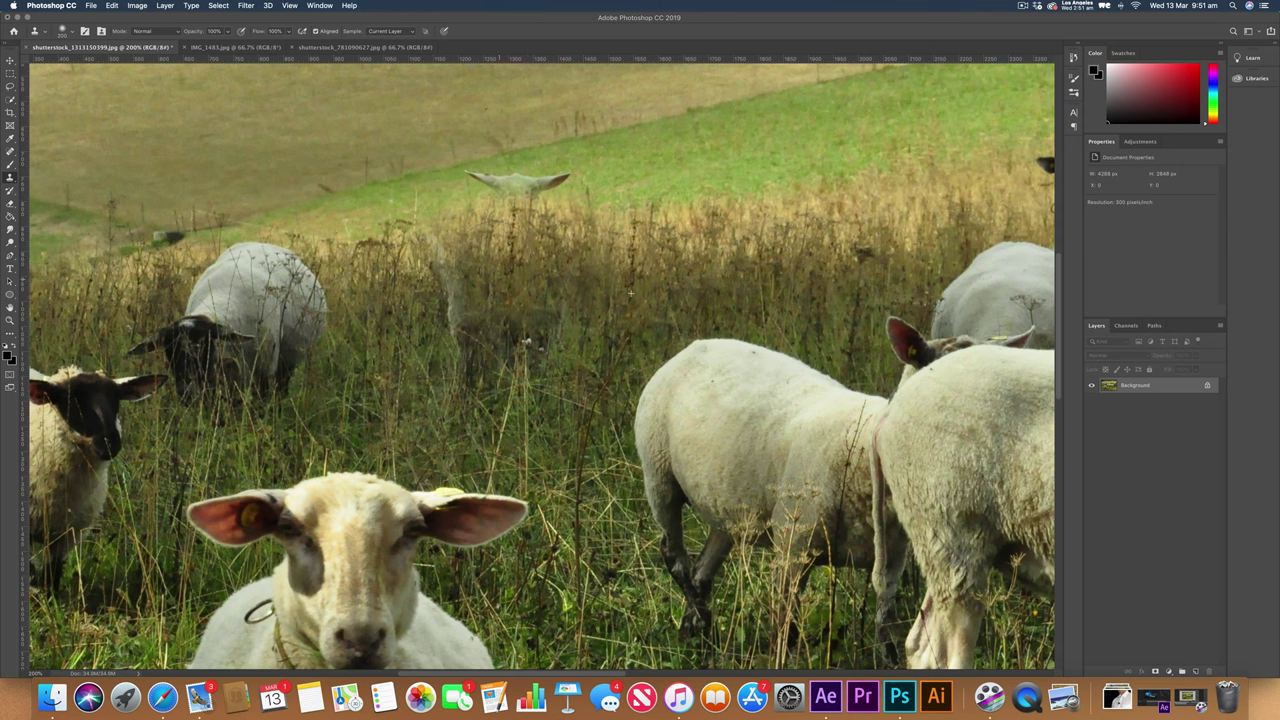
pyautogui.moveTo(511, 293)
pyautogui.mouseDown()
pyautogui.moveTo(611, 336)
pyautogui.moveTo(690, 339)
pyautogui.mouseUp()
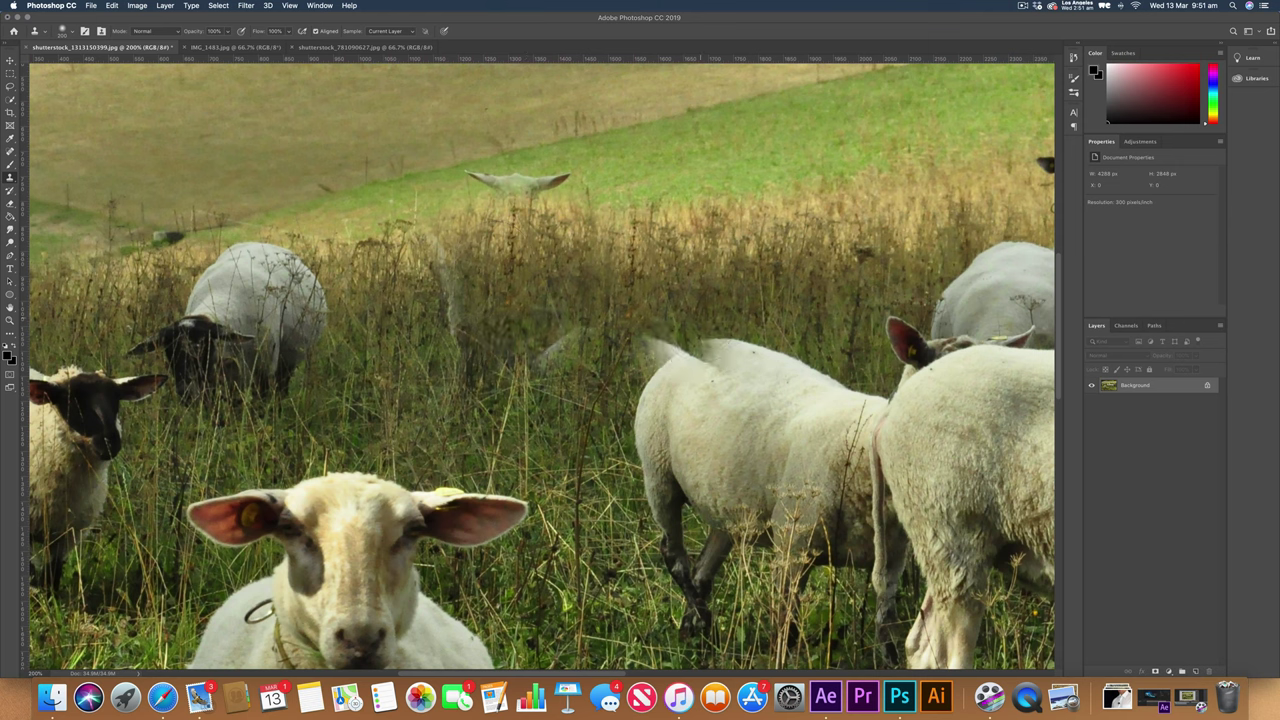
pyautogui.press('super+z')
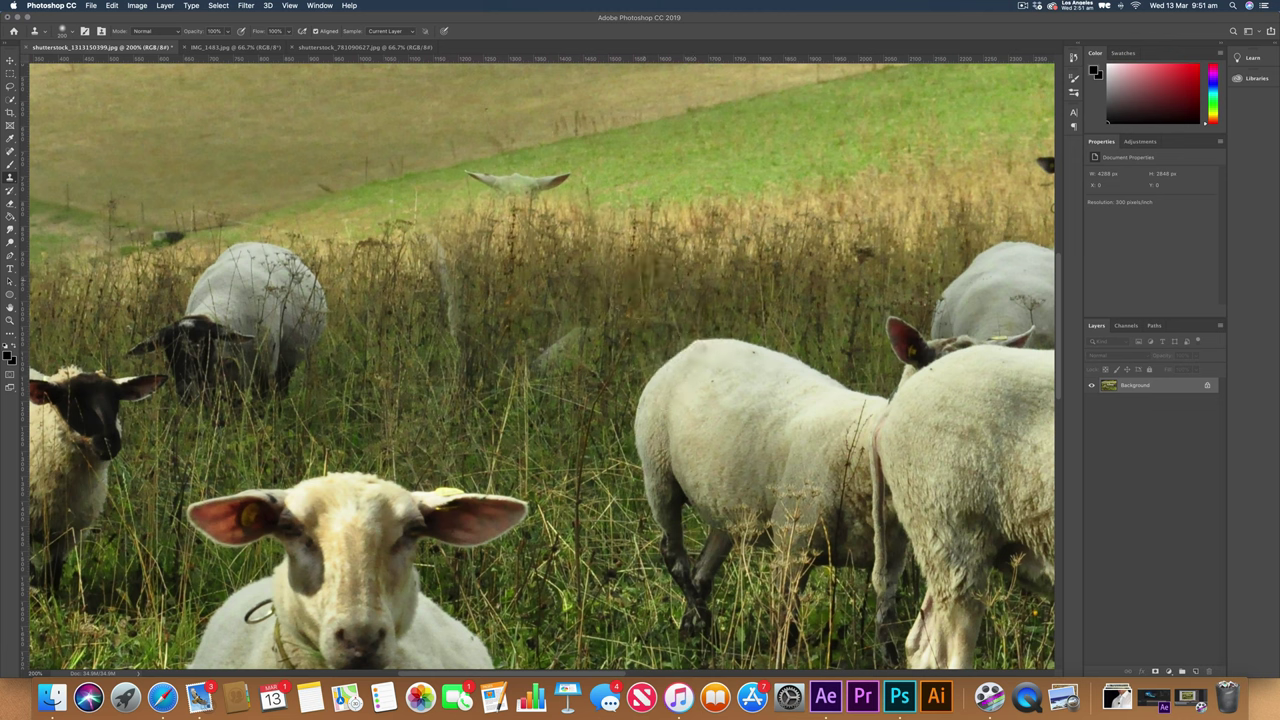
pyautogui.press('super+z')
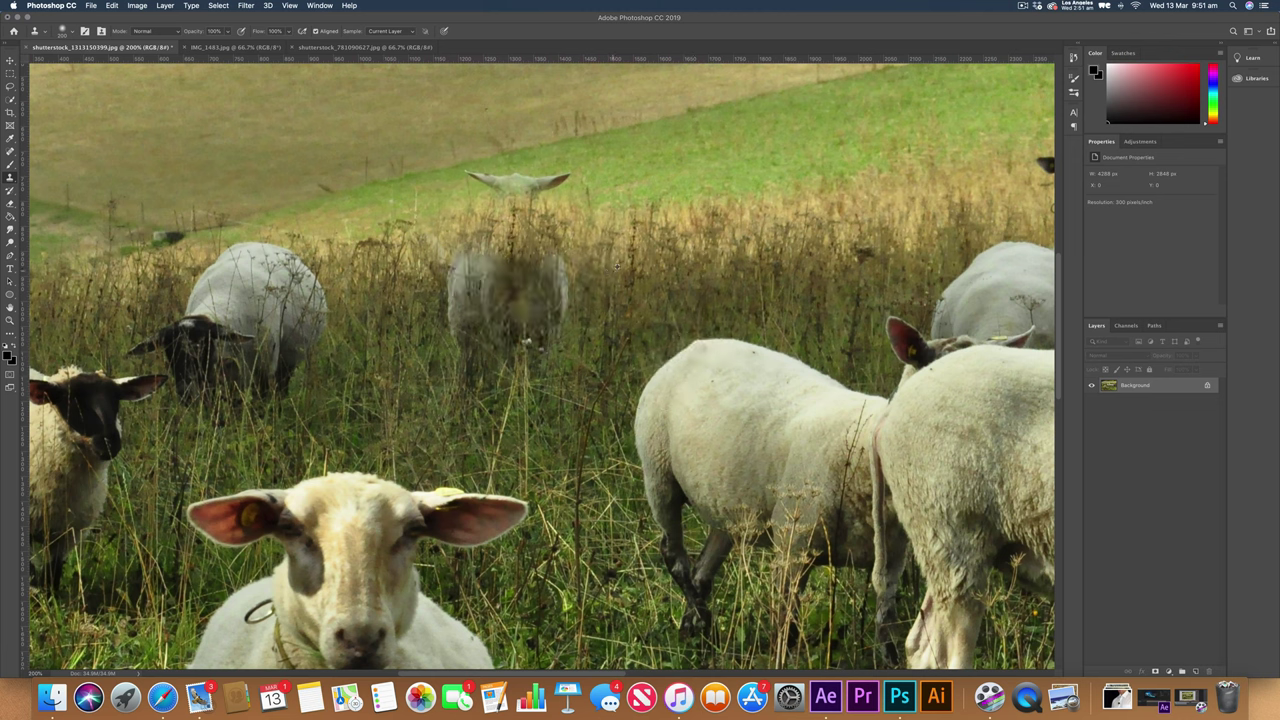
# - Clone the surrounding dry grass over the standing sheep's remaining body and legs, and the green field over its ears
pyautogui.moveTo(565, 274); pyautogui.dragTo(458, 268)
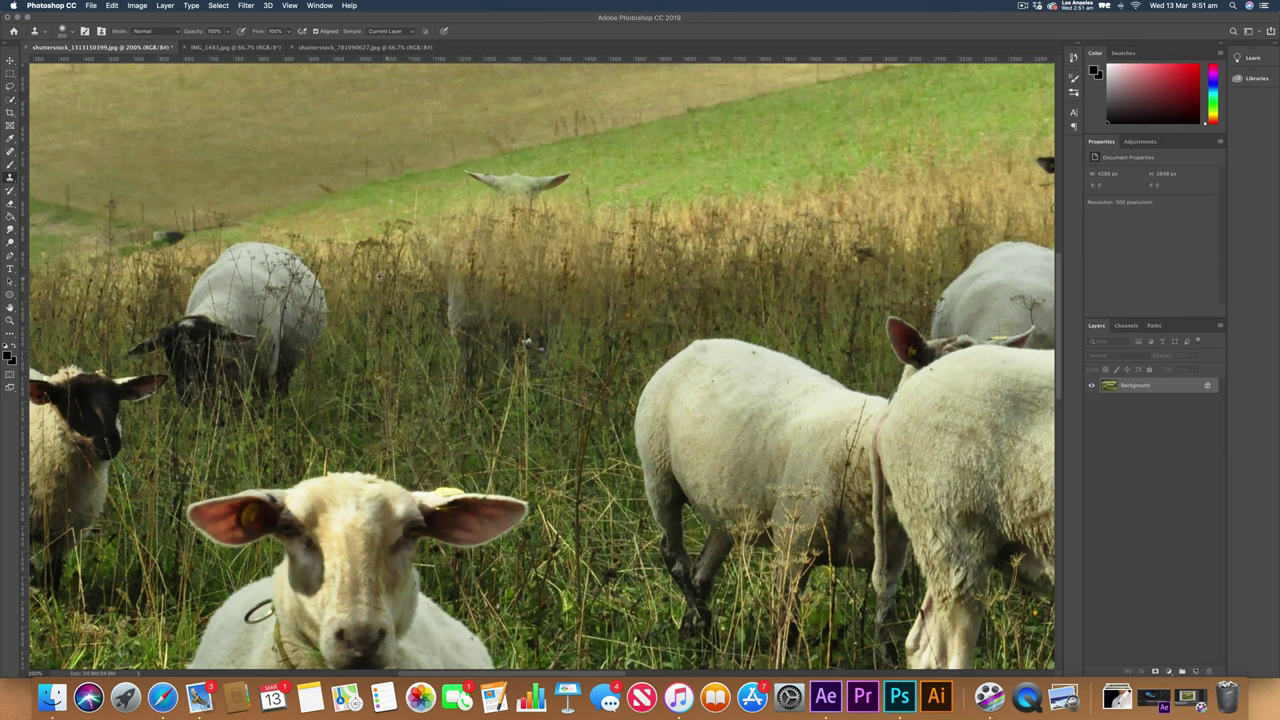
pyautogui.click(441, 278)
pyautogui.click(475, 279)
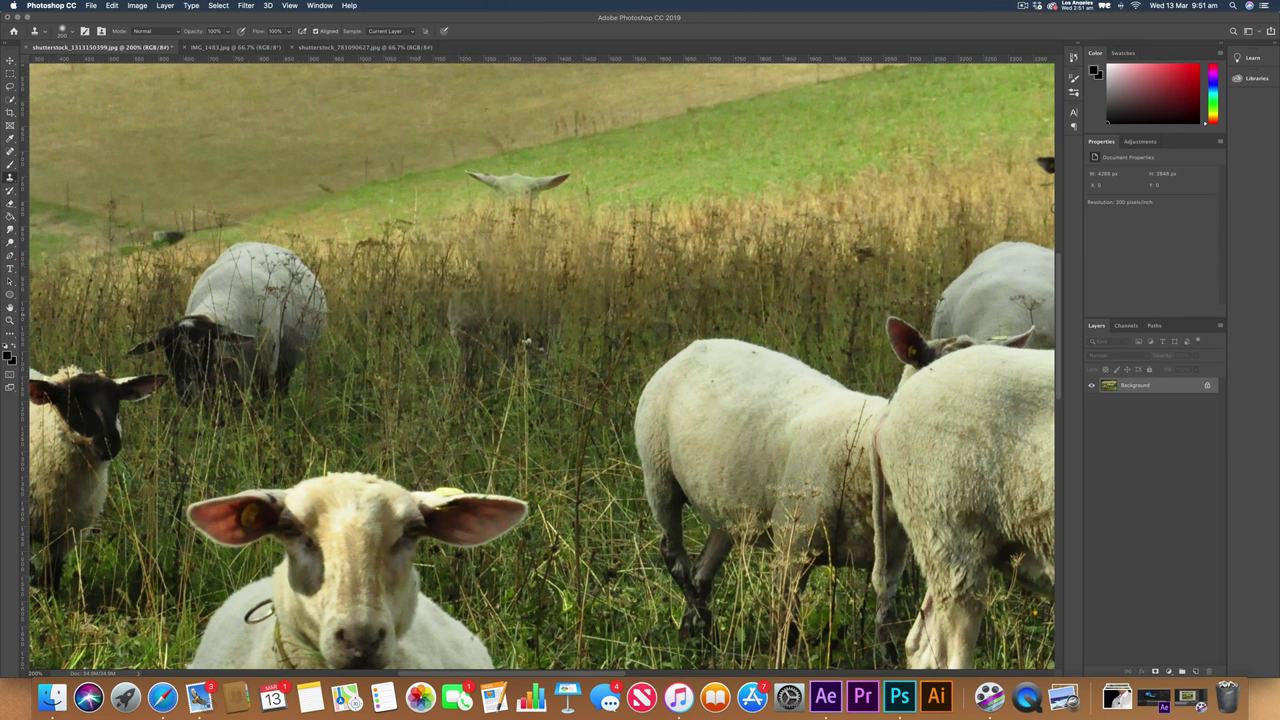
pyautogui.click(446, 313)
pyautogui.click(464, 356)
pyautogui.click(540, 374)
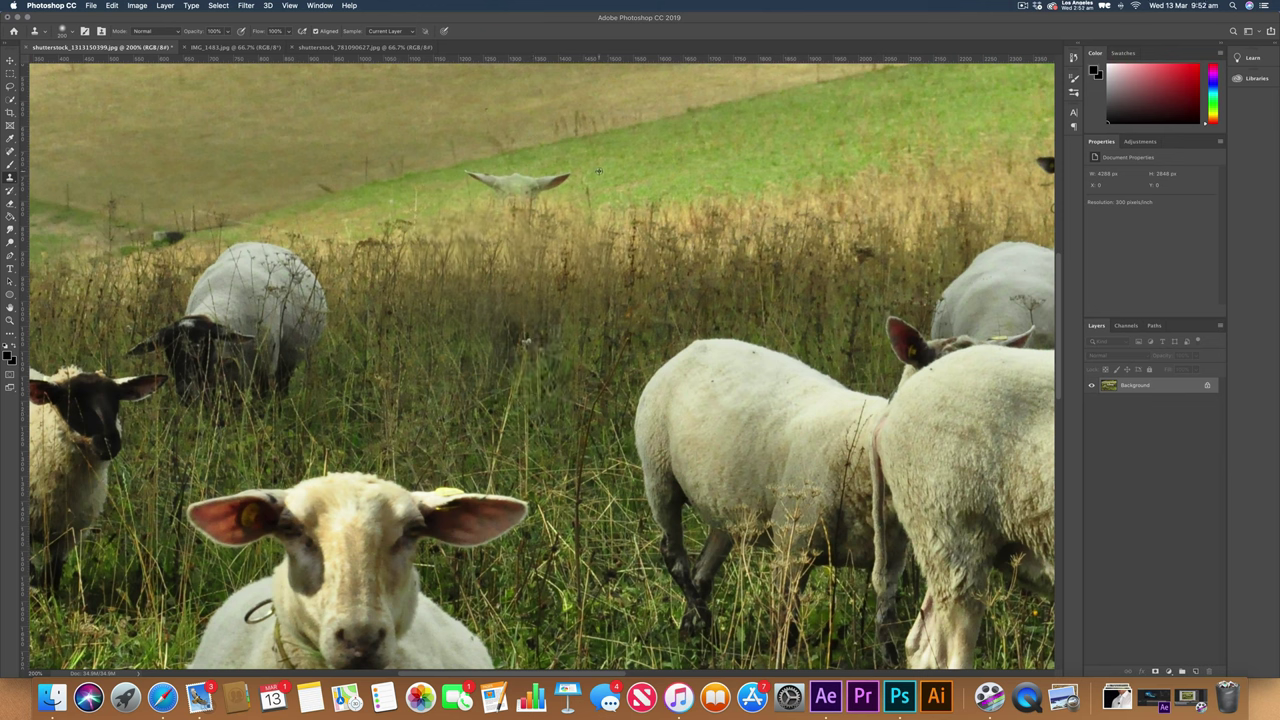
pyautogui.moveTo(560, 185)
pyautogui.mouseDown()
pyautogui.moveTo(470, 180)
pyautogui.moveTo(523, 180)
pyautogui.mouseUp()
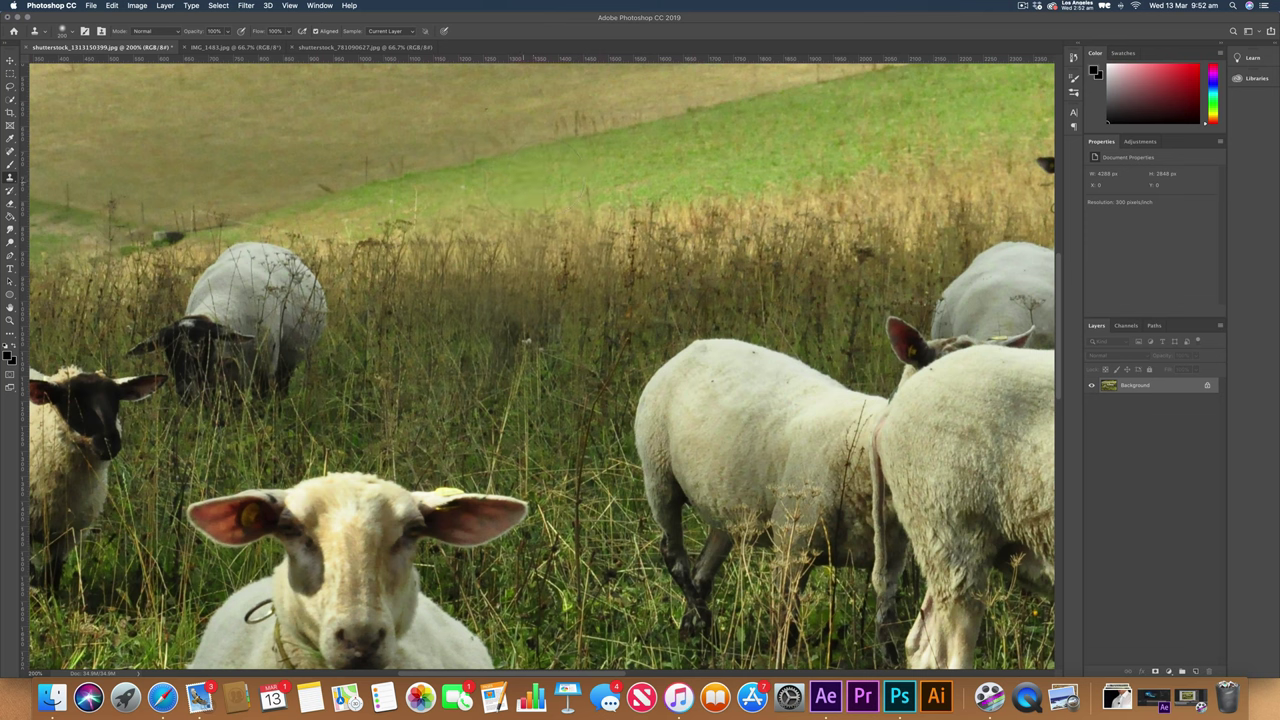
pyautogui.moveTo(318, 268); pyautogui.dragTo(332, 322)
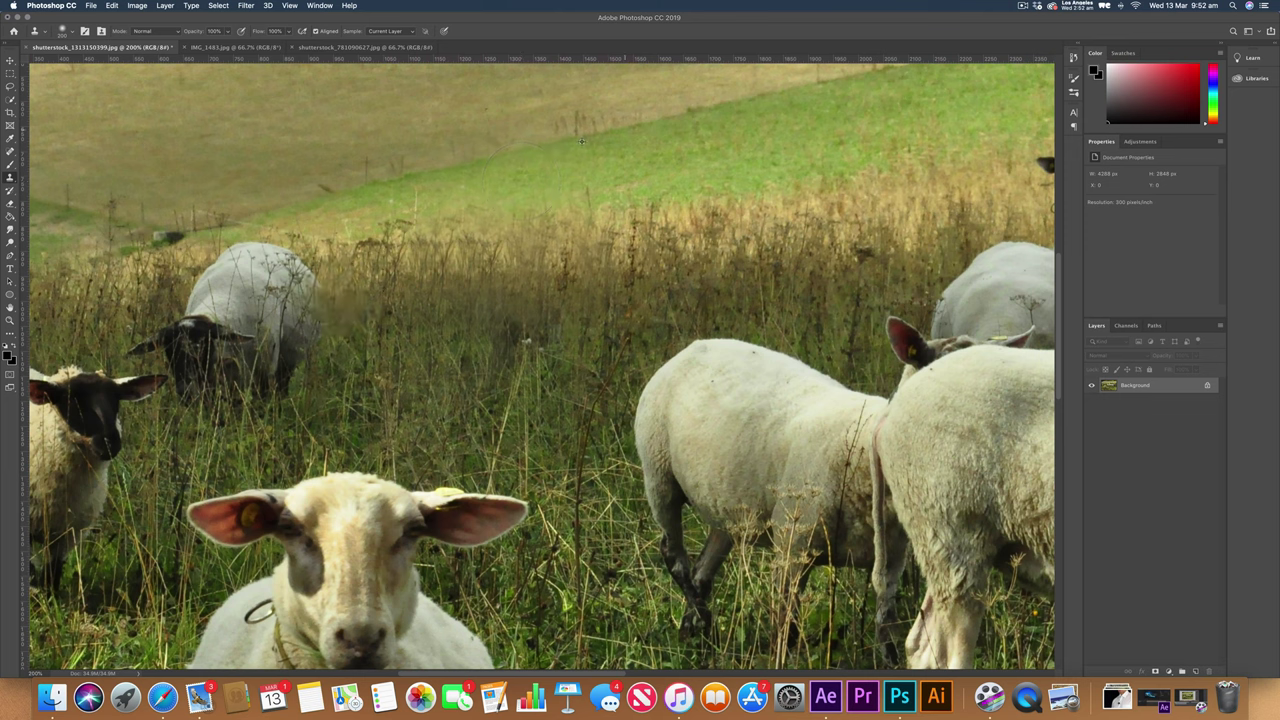
pyautogui.press('super+z')
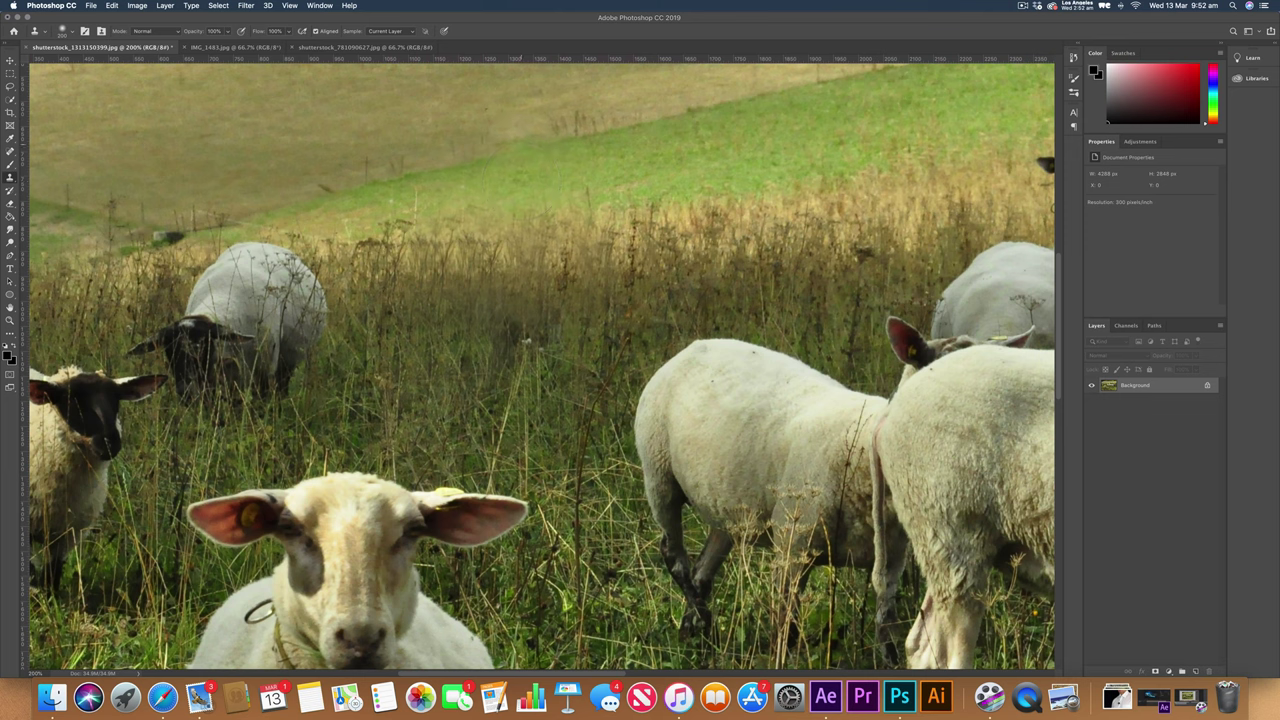
pyautogui.press('v')
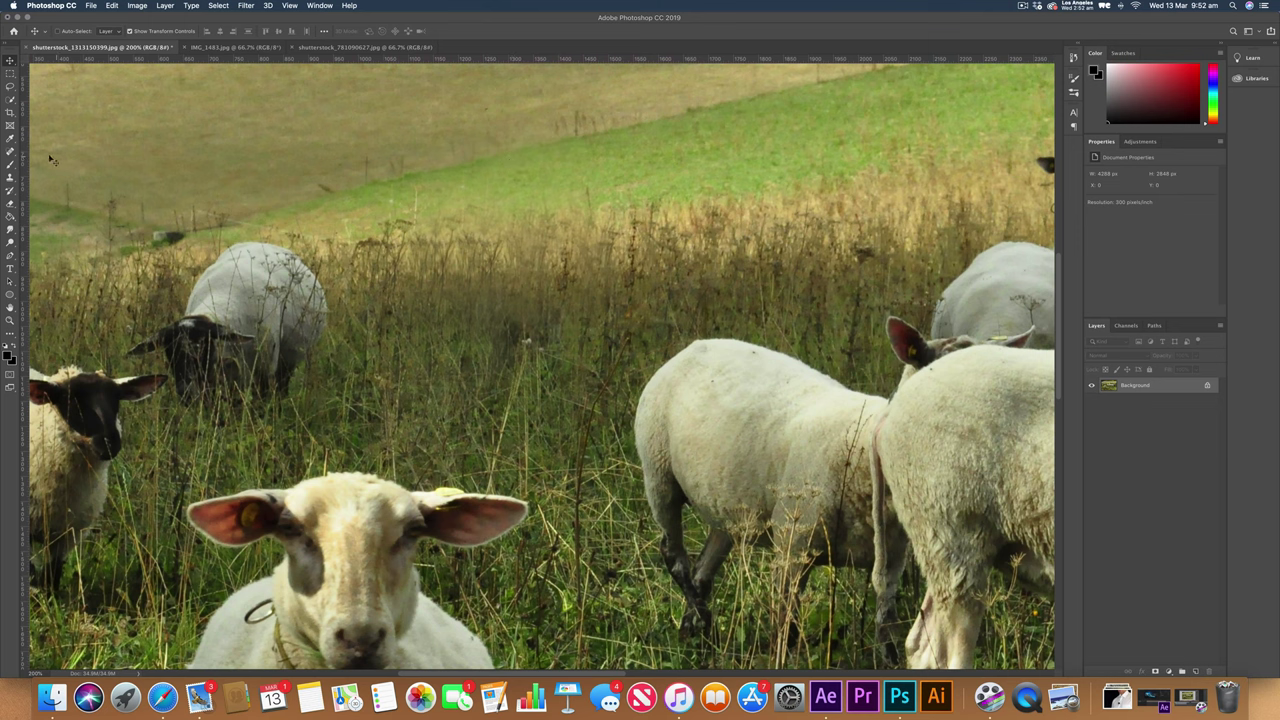
pyautogui.click(10, 177)
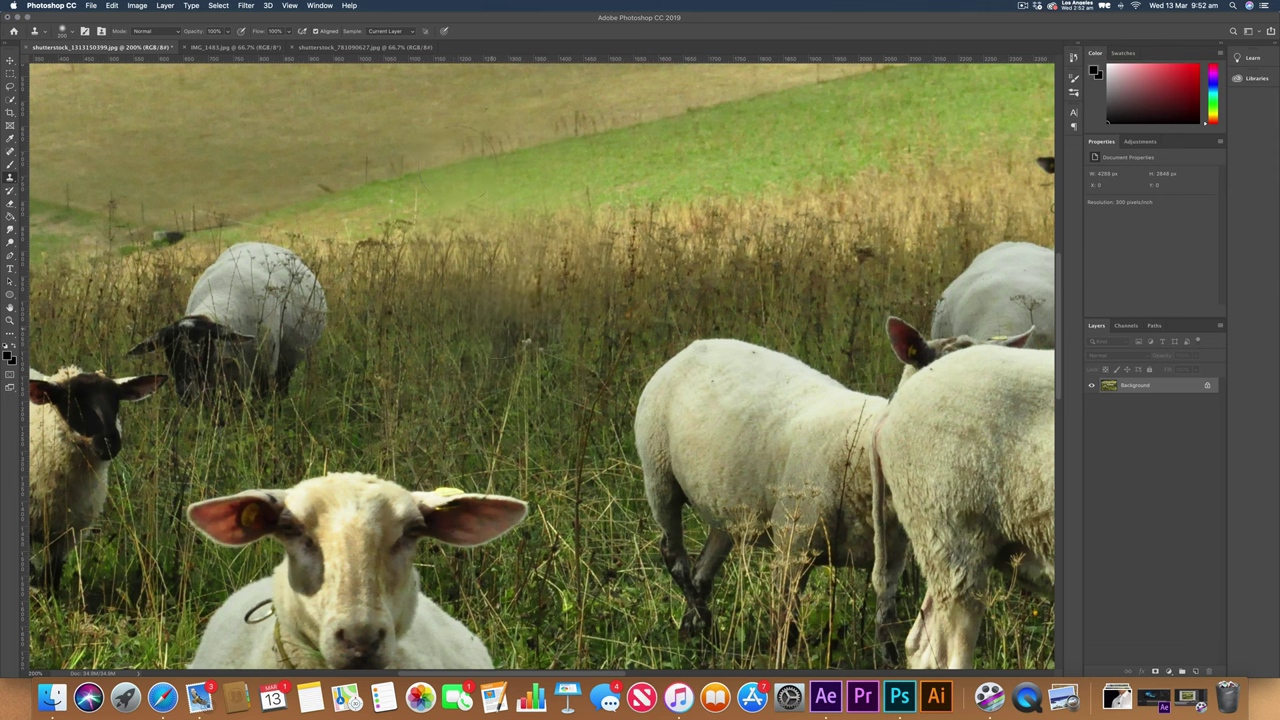
pyautogui.press('super+z')
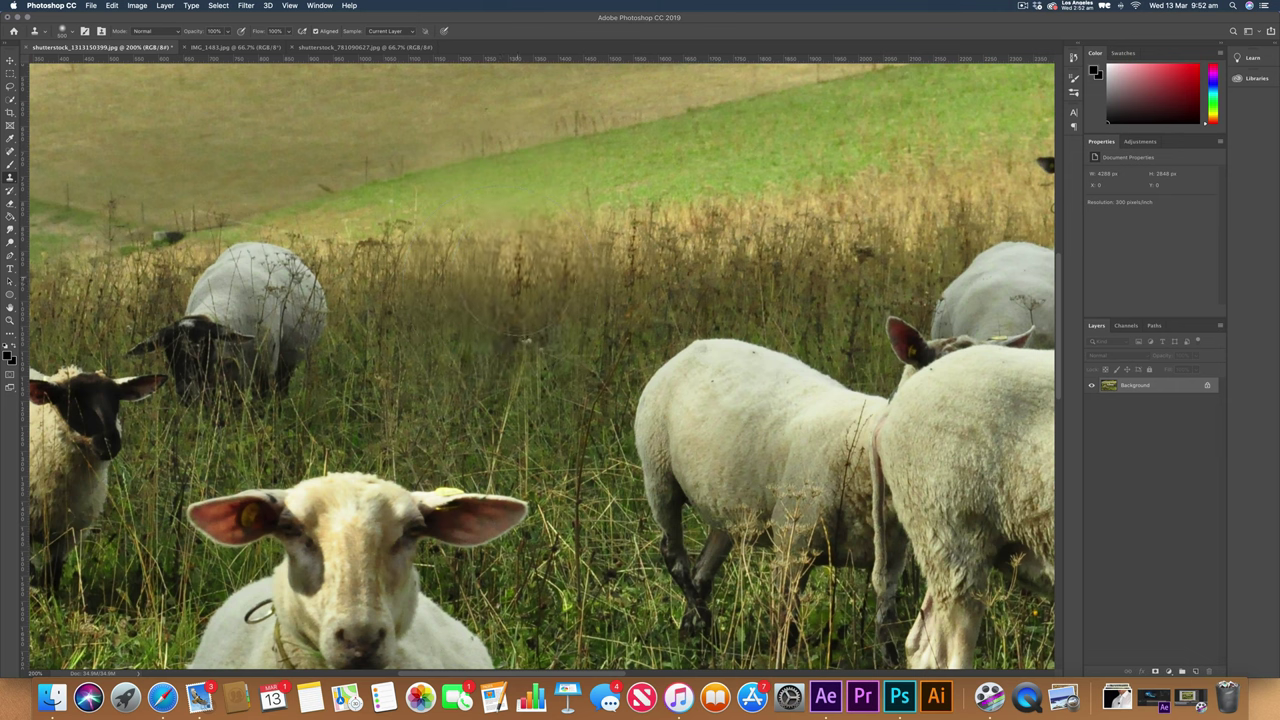
# - Touch up the blurred patch of grass where the removed sheep stood with the Clone Stamp tool
pyautogui.click(519, 280)
pyautogui.press('super+0')
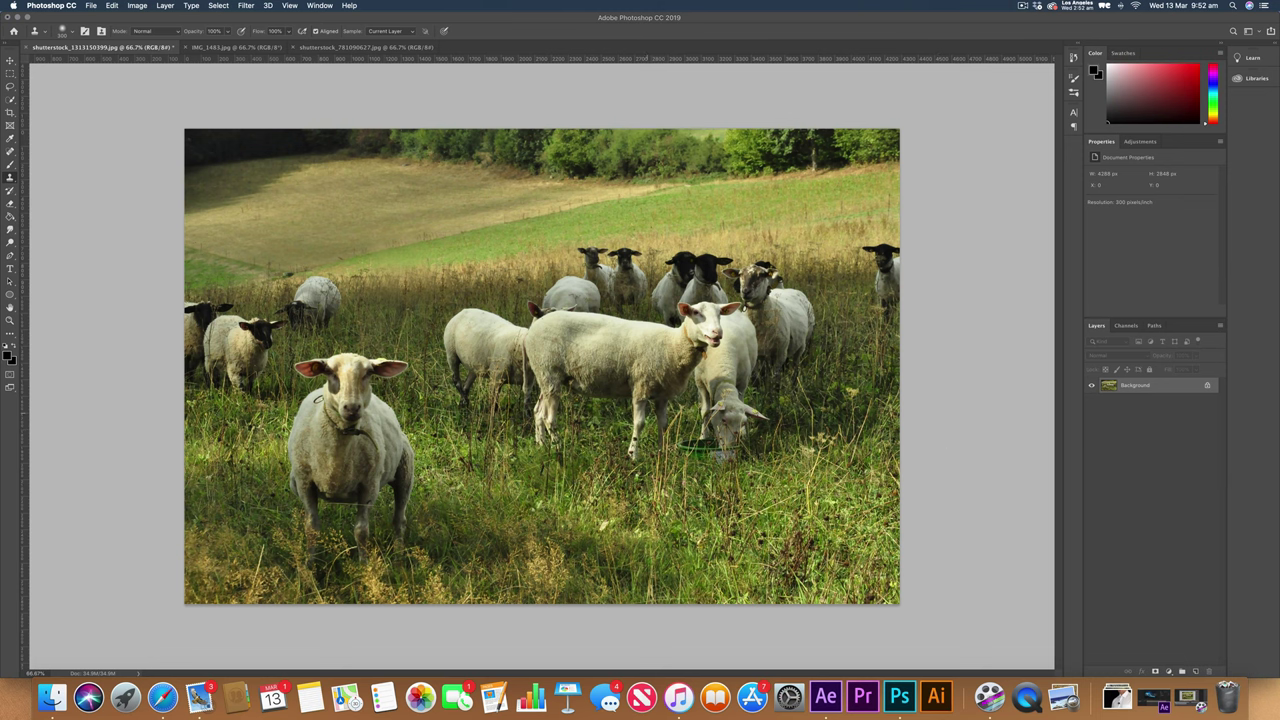
pyautogui.click(424, 320)
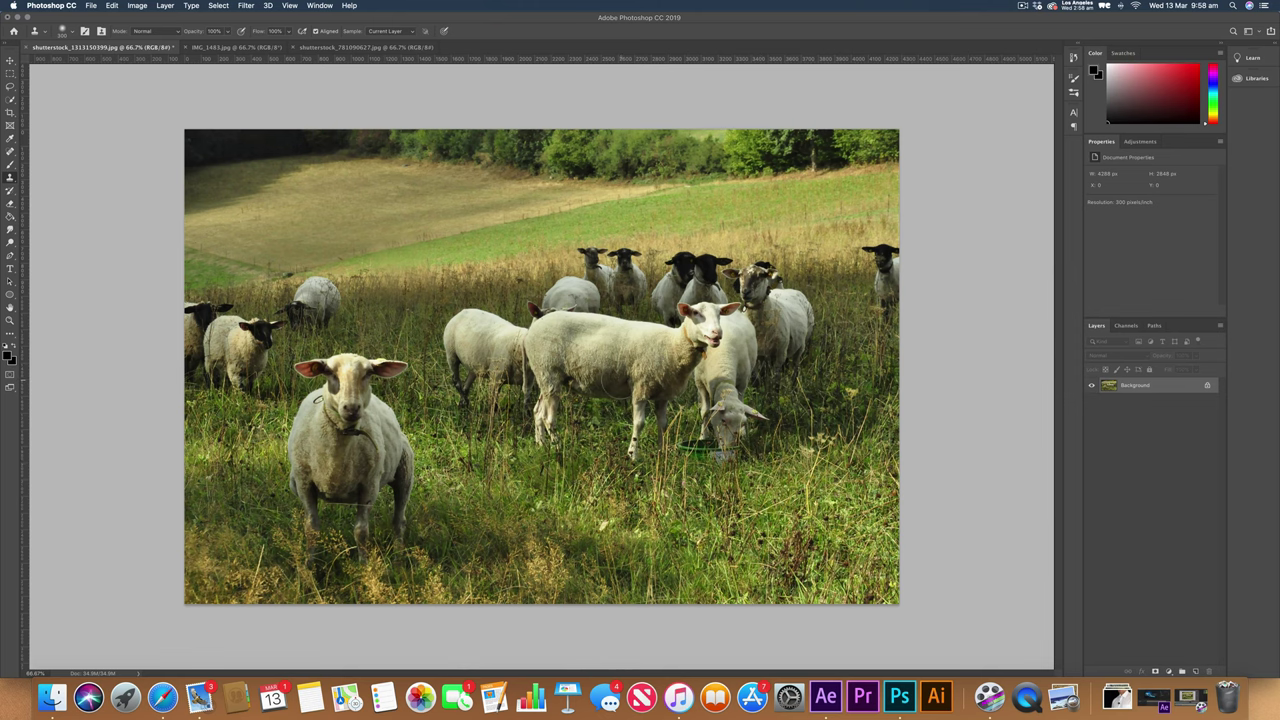
# - In IMG_1483.jpg, unlock the Background layer and clone the dark trees over most of the potted plant's leaves
pyautogui.click(236, 48)
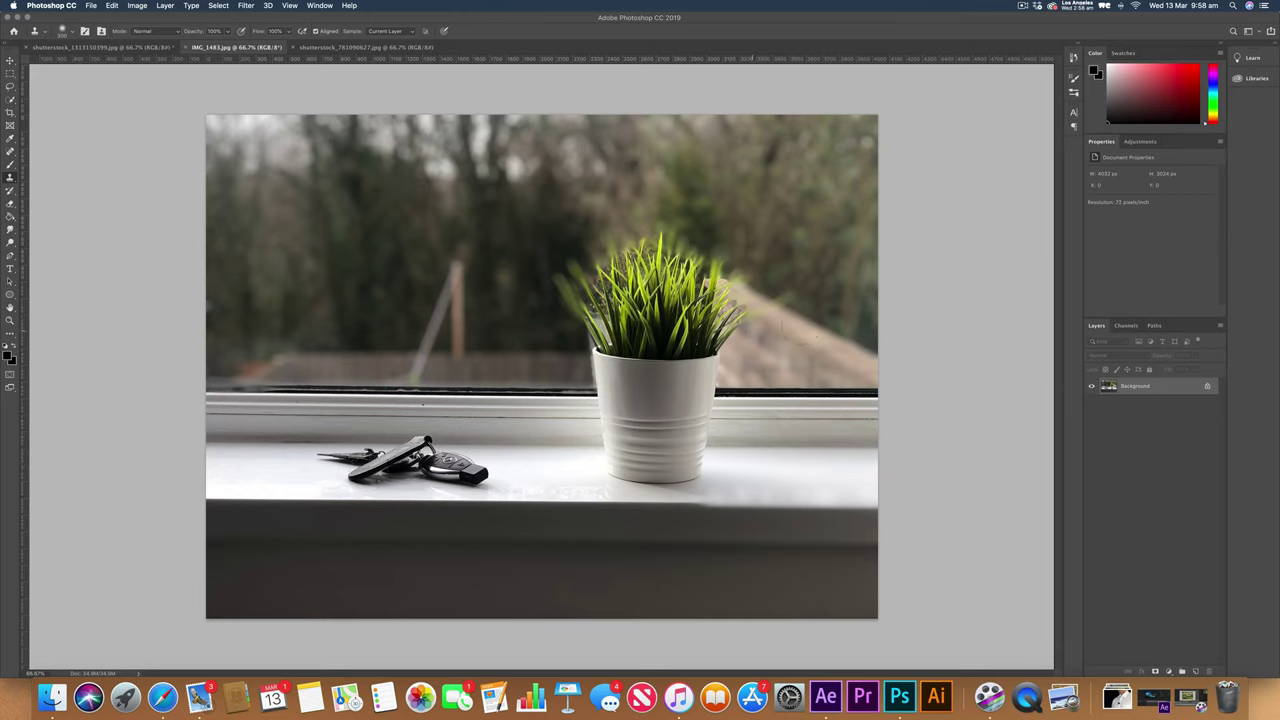
pyautogui.click(1207, 386)
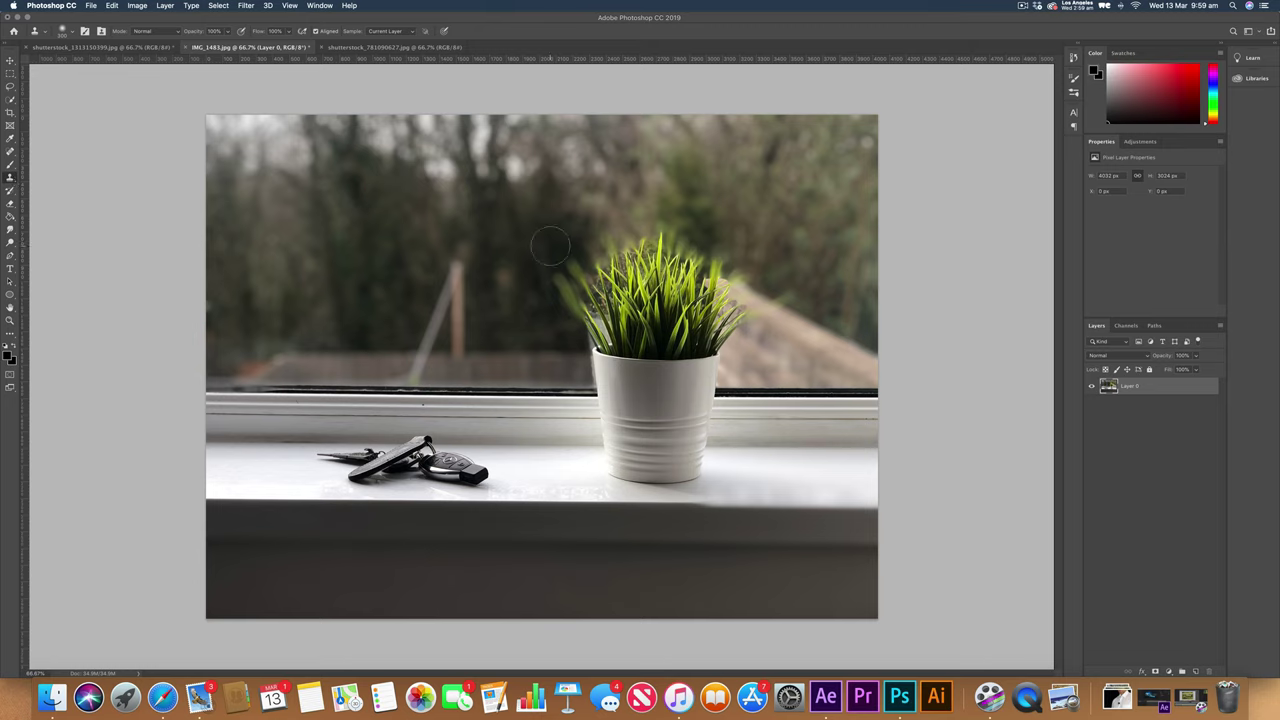
pyautogui.moveTo(625, 258)
pyautogui.mouseDown()
pyautogui.moveTo(585, 268)
pyautogui.moveTo(585, 310)
pyautogui.mouseUp()
pyautogui.keyDown('alt'); pyautogui.click(537, 281); pyautogui.keyUp('alt')
pyautogui.moveTo(624, 255)
pyautogui.mouseDown()
pyautogui.moveTo(655, 245)
pyautogui.moveTo(634, 234)
pyautogui.moveTo(670, 223)
pyautogui.mouseUp()
pyautogui.moveTo(609, 266)
pyautogui.mouseDown()
pyautogui.moveTo(644, 313)
pyautogui.moveTo(611, 307)
pyautogui.moveTo(641, 264)
pyautogui.moveTo(714, 218)
pyautogui.moveTo(663, 266)
pyautogui.moveTo(695, 267)
pyautogui.moveTo(655, 229)
pyautogui.moveTo(679, 259)
pyautogui.moveTo(649, 285)
pyautogui.moveTo(665, 290)
pyautogui.moveTo(577, 285)
pyautogui.moveTo(570, 298)
pyautogui.moveTo(618, 306)
pyautogui.moveTo(581, 322)
pyautogui.moveTo(628, 322)
pyautogui.mouseUp()
pyautogui.keyDown('alt'); pyautogui.click(541, 325); pyautogui.keyUp('alt')
pyautogui.keyDown('alt'); pyautogui.click(577, 285); pyautogui.keyUp('alt')
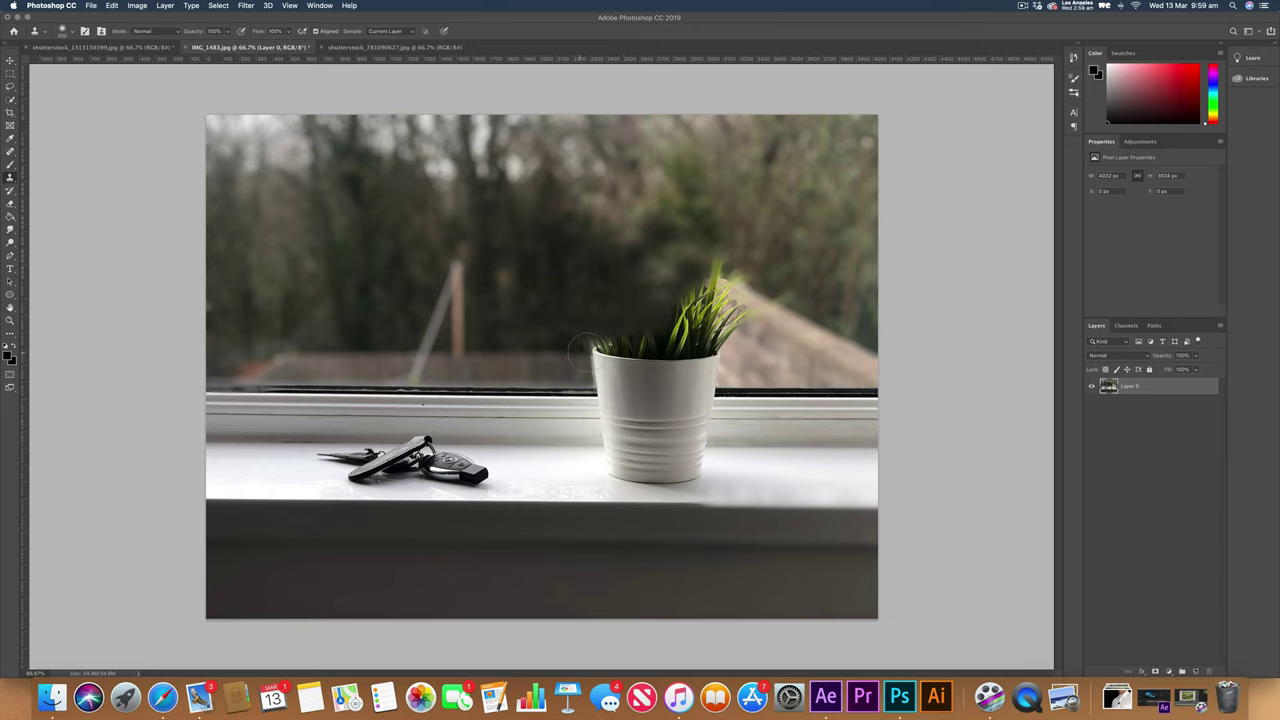
# - Clone the blurred fence, window frame and white sill over the plant pot
pyautogui.moveTo(583, 348)
pyautogui.mouseDown()
pyautogui.moveTo(634, 349)
pyautogui.moveTo(580, 350)
pyautogui.moveTo(643, 351)
pyautogui.moveTo(587, 353)
pyautogui.moveTo(617, 356)
pyautogui.moveTo(581, 362)
pyautogui.moveTo(624, 363)
pyautogui.moveTo(582, 370)
pyautogui.moveTo(627, 370)
pyautogui.moveTo(582, 374)
pyautogui.moveTo(679, 361)
pyautogui.moveTo(634, 357)
pyautogui.moveTo(701, 364)
pyautogui.moveTo(657, 374)
pyautogui.moveTo(689, 371)
pyautogui.mouseUp()
pyautogui.press('super+z')
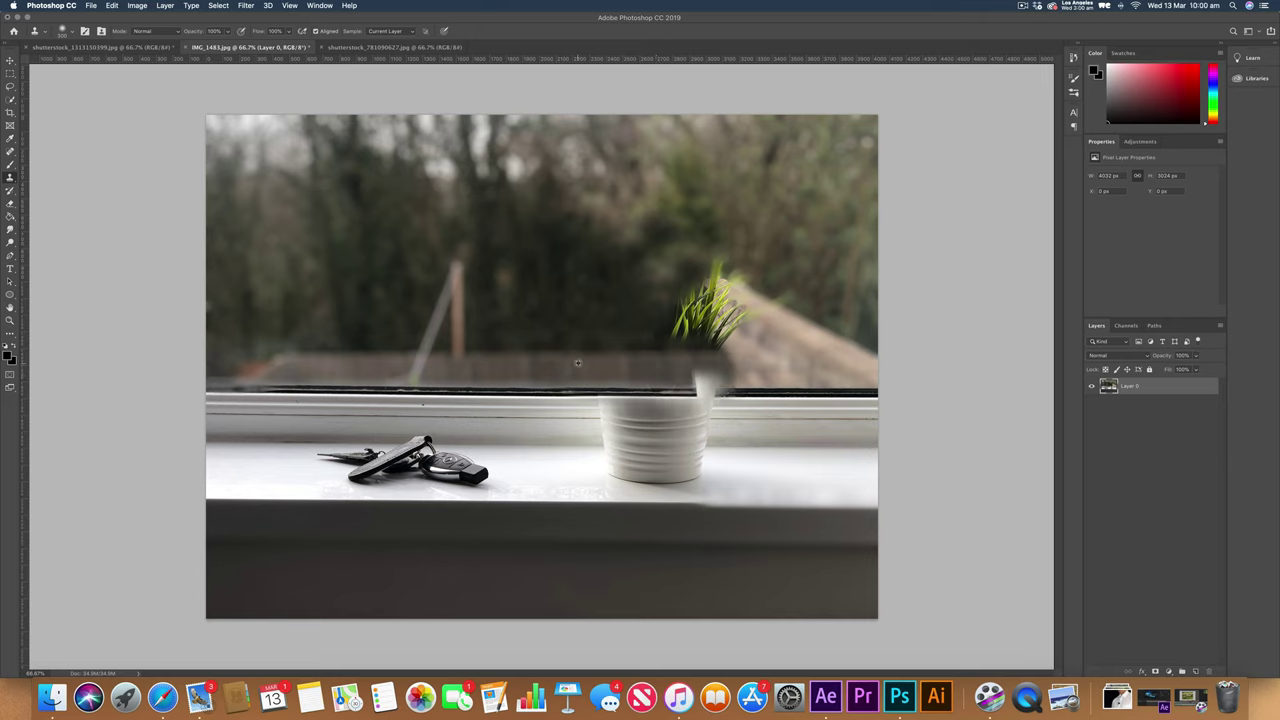
pyautogui.moveTo(655, 370)
pyautogui.mouseDown()
pyautogui.moveTo(715, 385)
pyautogui.moveTo(689, 371)
pyautogui.moveTo(641, 375)
pyautogui.moveTo(620, 405)
pyautogui.moveTo(700, 410)
pyautogui.moveTo(600, 408)
pyautogui.moveTo(690, 412)
pyautogui.moveTo(595, 413)
pyautogui.moveTo(685, 425)
pyautogui.moveTo(600, 432)
pyautogui.moveTo(675, 436)
pyautogui.moveTo(605, 442)
pyautogui.moveTo(660, 448)
pyautogui.moveTo(615, 454)
pyautogui.moveTo(690, 456)
pyautogui.moveTo(600, 460)
pyautogui.moveTo(702, 468)
pyautogui.moveTo(600, 472)
pyautogui.moveTo(710, 476)
pyautogui.moveTo(622, 476)
pyautogui.moveTo(704, 470)
pyautogui.moveTo(646, 462)
pyautogui.moveTo(685, 474)
pyautogui.moveTo(605, 470)
pyautogui.moveTo(700, 476)
pyautogui.moveTo(600, 470)
pyautogui.moveTo(675, 467)
pyautogui.mouseUp()
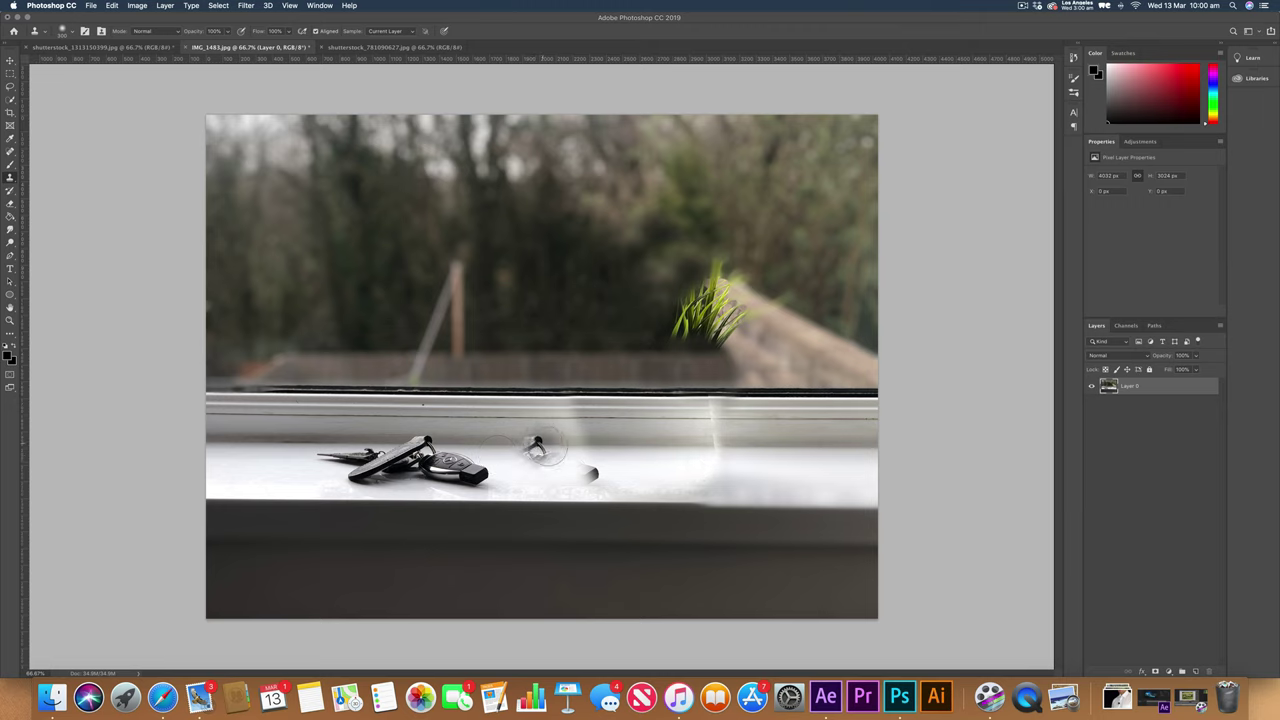
# - Clone clean sill and frame areas over the stray key fragments and the leftover edge of the pot
pyautogui.keyDown('alt'); pyautogui.click(651, 469); pyautogui.keyUp('alt')
pyautogui.keyDown('alt'); pyautogui.click(631, 473); pyautogui.keyUp('alt')
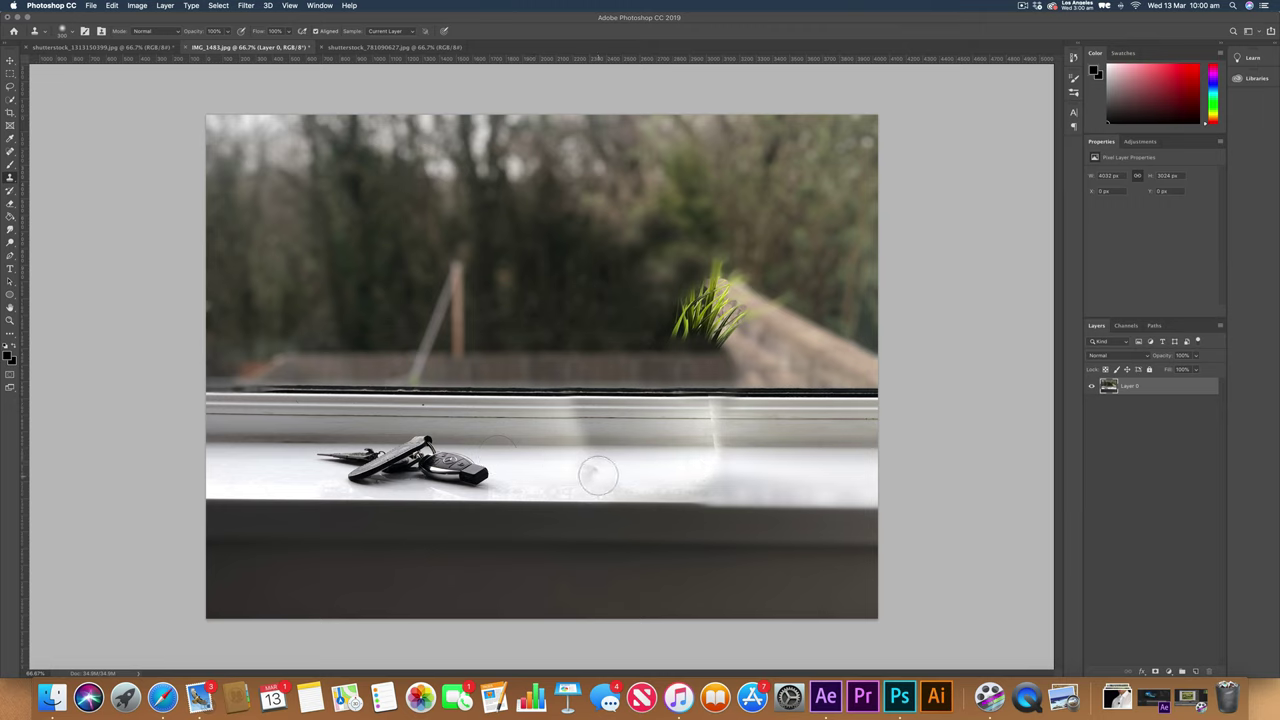
pyautogui.moveTo(596, 472)
pyautogui.mouseDown()
pyautogui.moveTo(631, 471)
pyautogui.moveTo(557, 466)
pyautogui.mouseUp()
pyautogui.keyDown('alt'); pyautogui.click(688, 423); pyautogui.keyUp('alt')
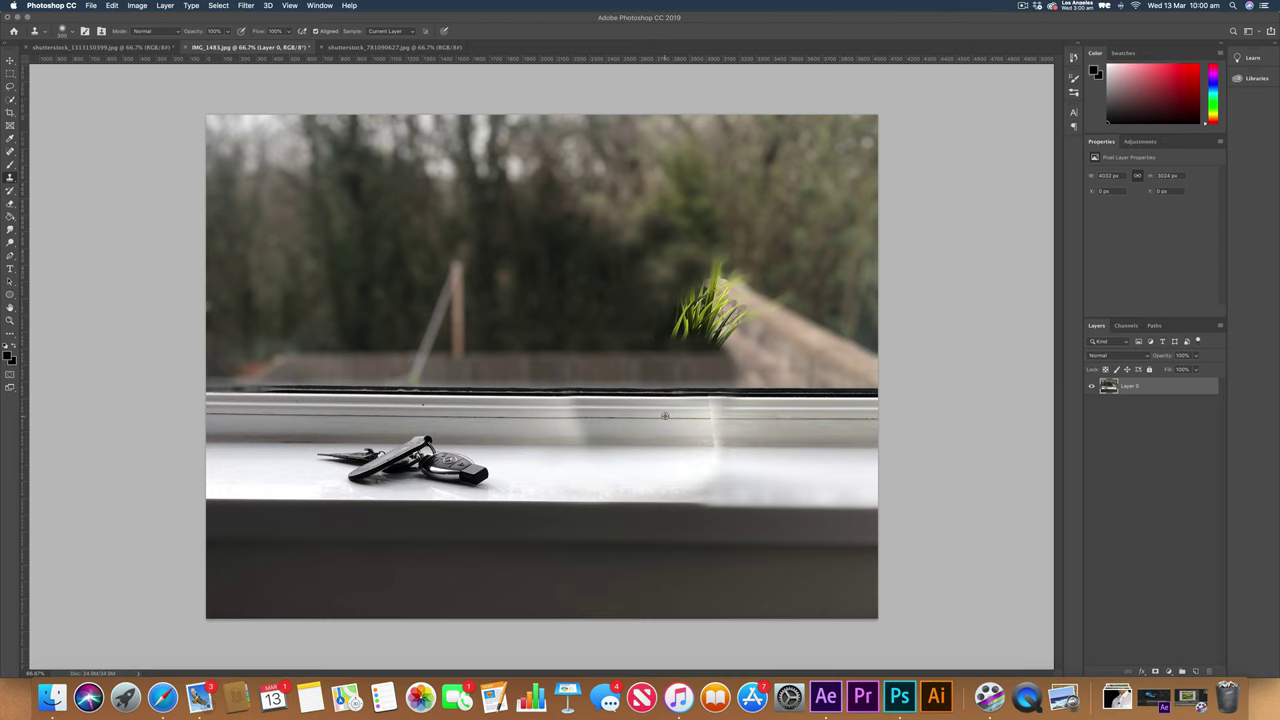
pyautogui.click(716, 420)
pyautogui.moveTo(718, 420)
pyautogui.mouseDown()
pyautogui.moveTo(718, 408)
pyautogui.moveTo(724, 445)
pyautogui.mouseUp()
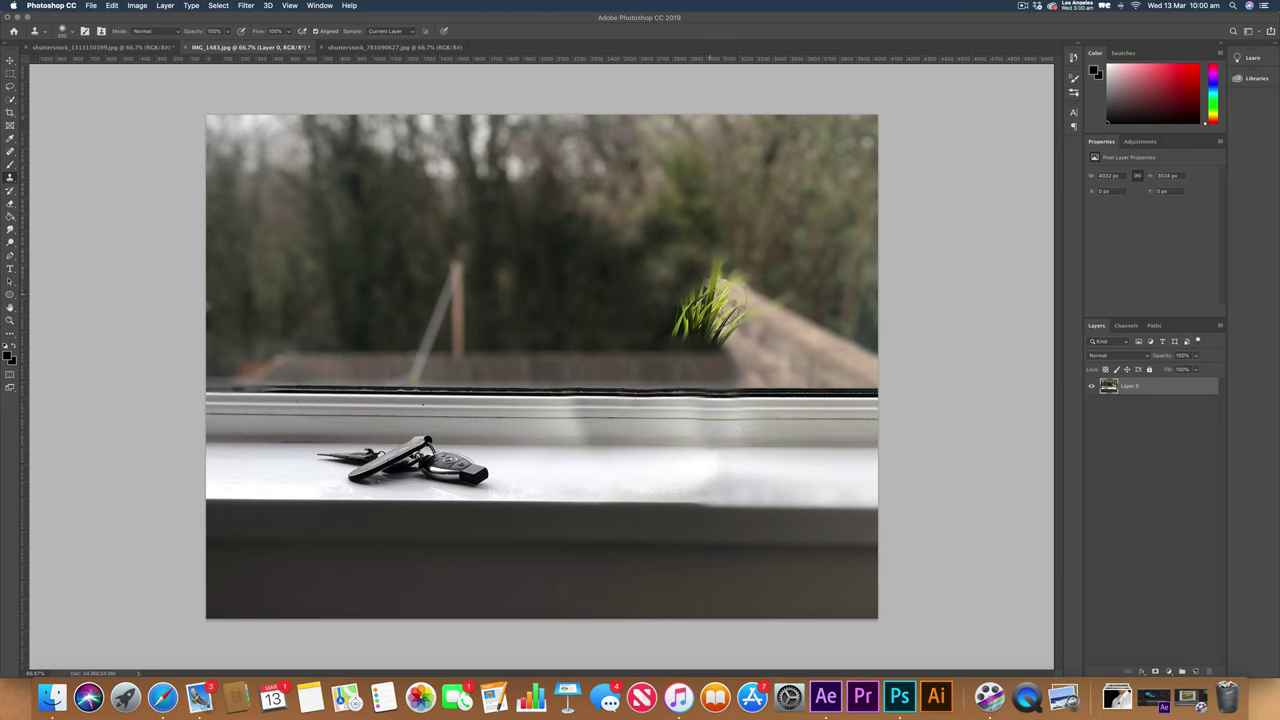
# - Clone the dark tree background over the remaining green leaves beside the roof
pyautogui.keyDown('alt'); pyautogui.click(640, 310); pyautogui.keyUp('alt')
pyautogui.moveTo(680, 330); pyautogui.dragTo(675, 326)
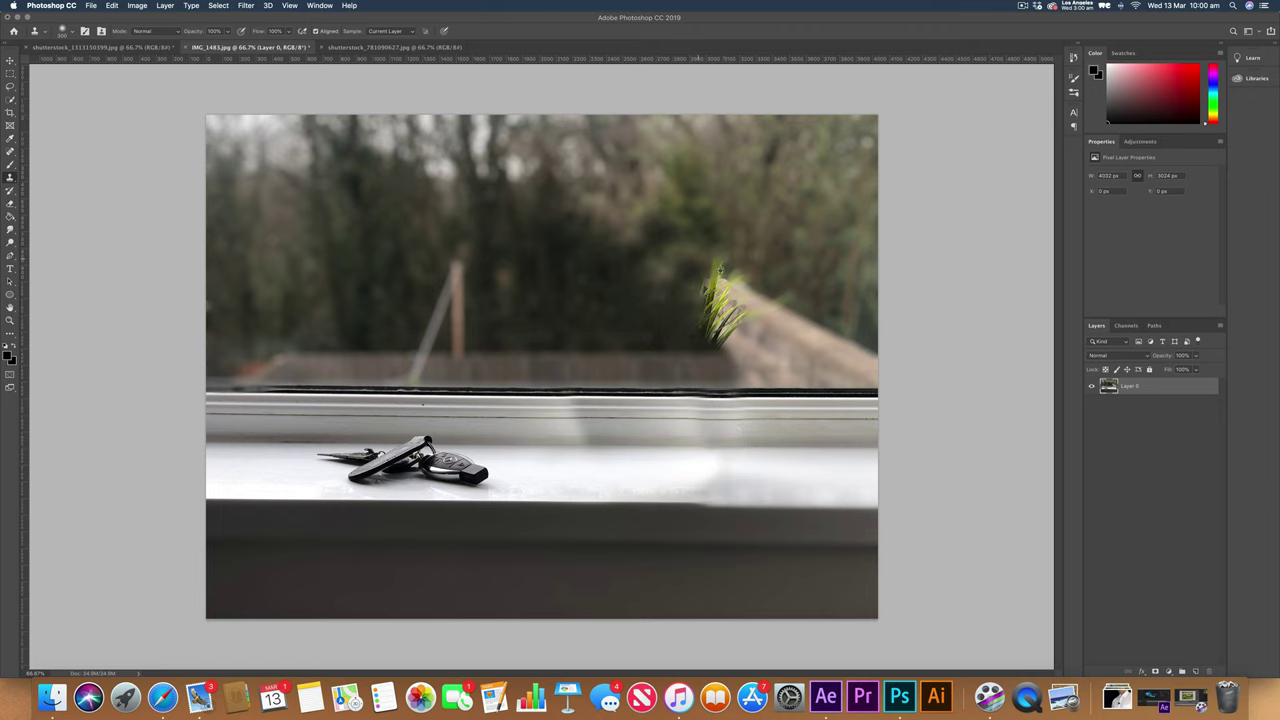
pyautogui.moveTo(715, 281)
pyautogui.mouseDown()
pyautogui.moveTo(716, 268)
pyautogui.moveTo(704, 300)
pyautogui.moveTo(727, 300)
pyautogui.moveTo(703, 324)
pyautogui.moveTo(728, 326)
pyautogui.moveTo(723, 309)
pyautogui.mouseUp()
pyautogui.keyDown('alt'); pyautogui.click(735, 251); pyautogui.keyUp('alt')
pyautogui.keyDown('alt'); pyautogui.click(633, 295); pyautogui.keyUp('alt')
pyautogui.keyDown('alt'); pyautogui.click(648, 327); pyautogui.keyUp('alt')
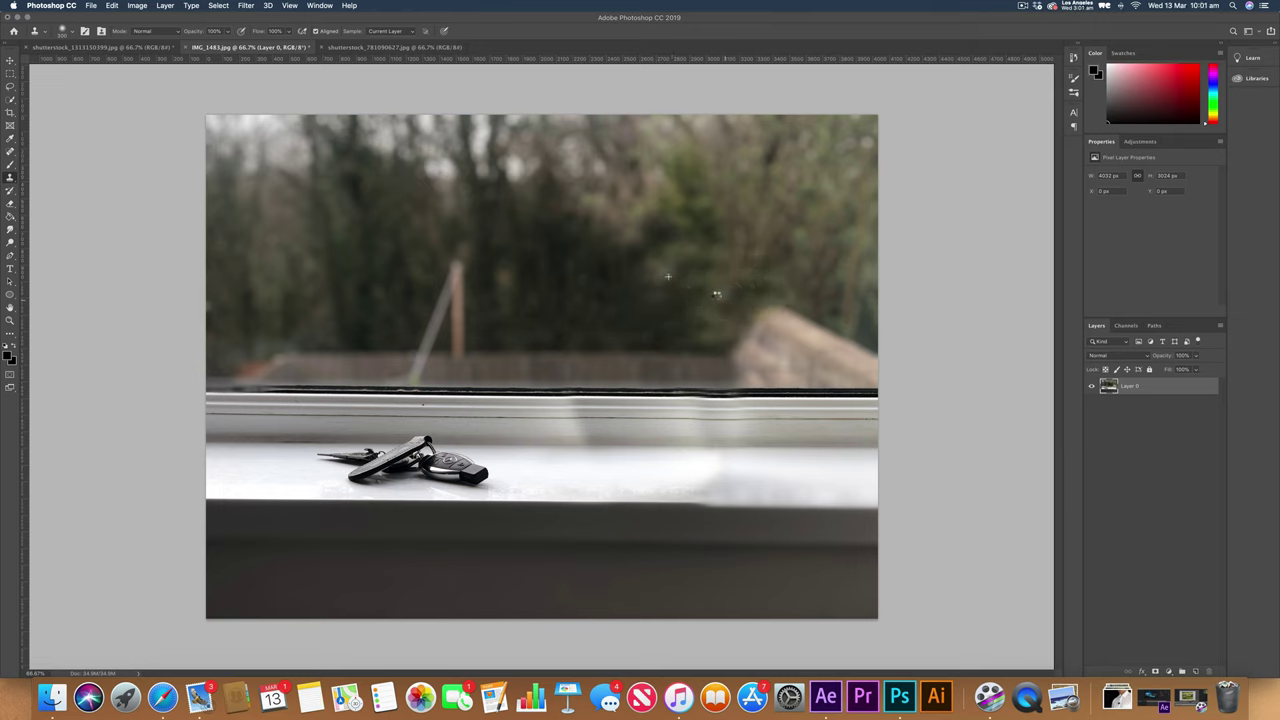
# - Even out the window frame and sill where the pot stood with further Clone Stamp touch-ups
pyautogui.click(751, 404)
pyautogui.press('super+z')
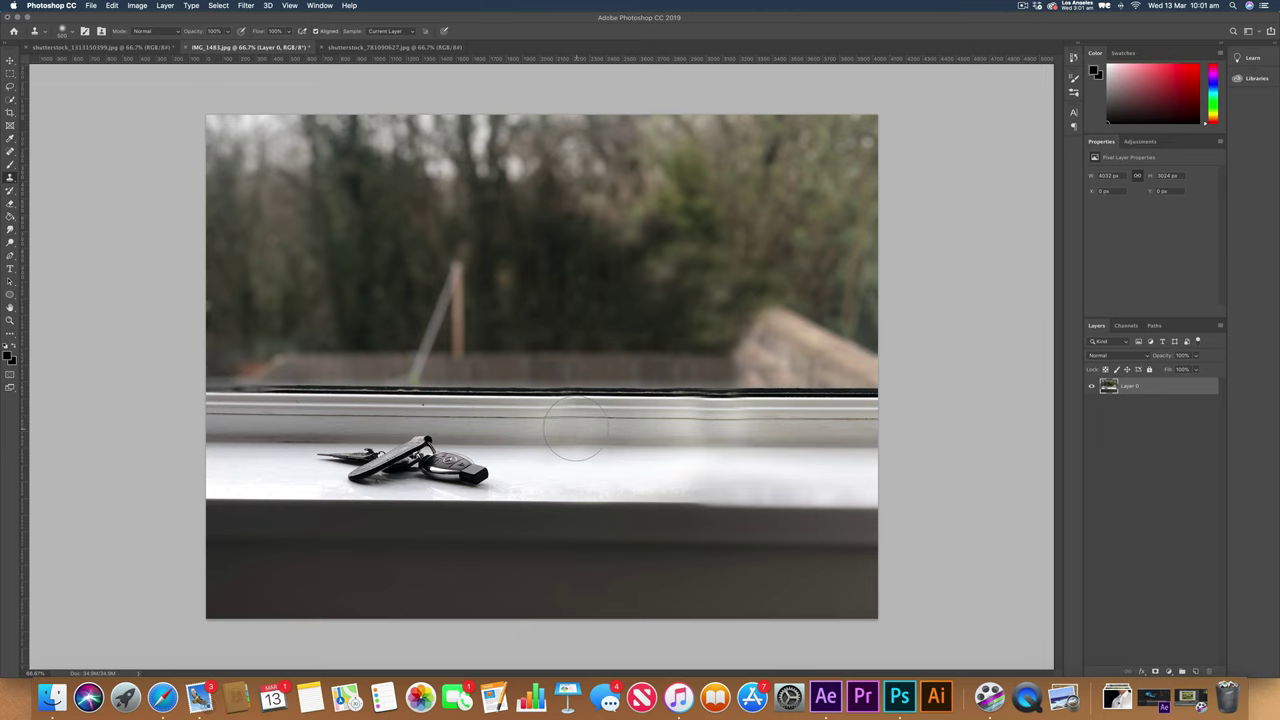
pyautogui.click(690, 480)
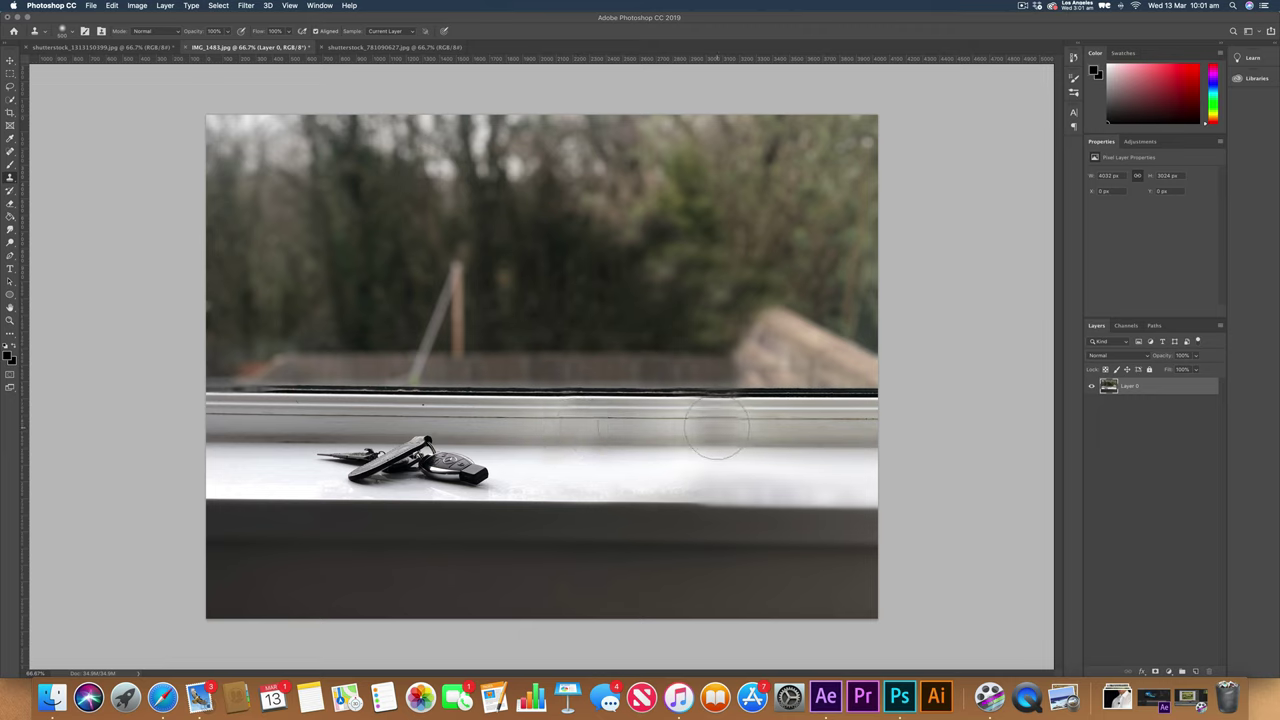
pyautogui.click(716, 428)
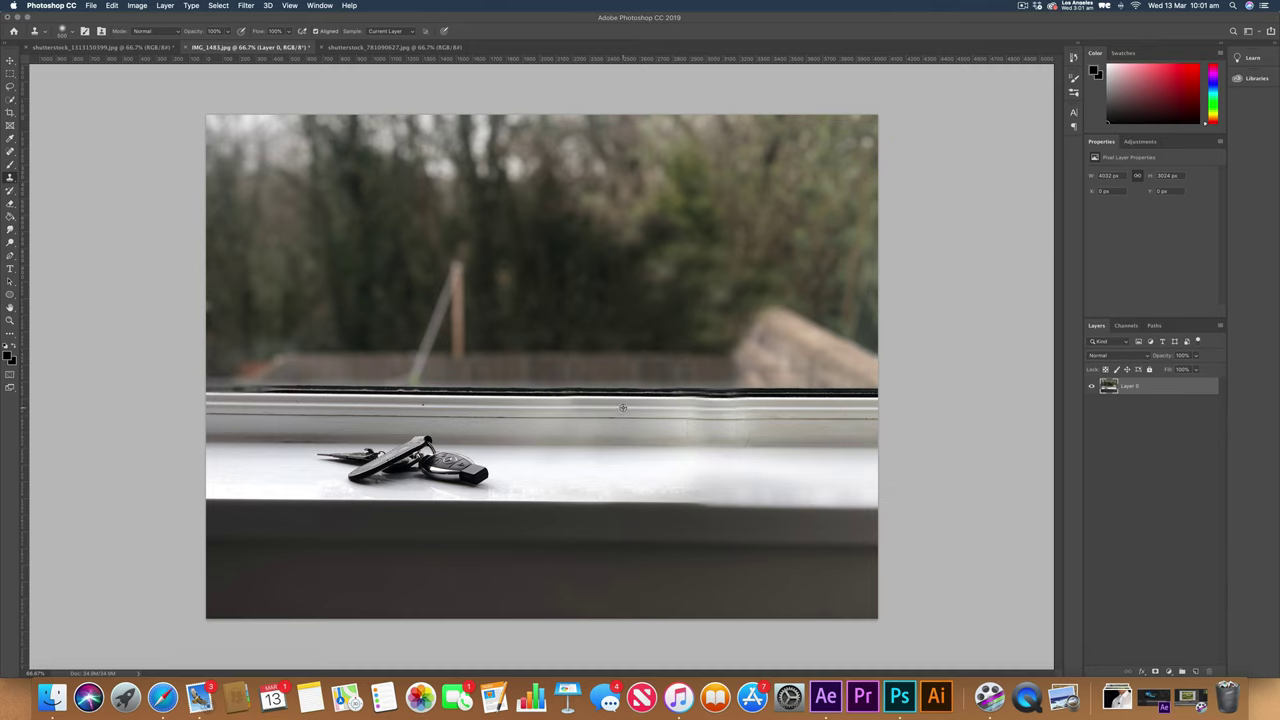
pyautogui.click(719, 408)
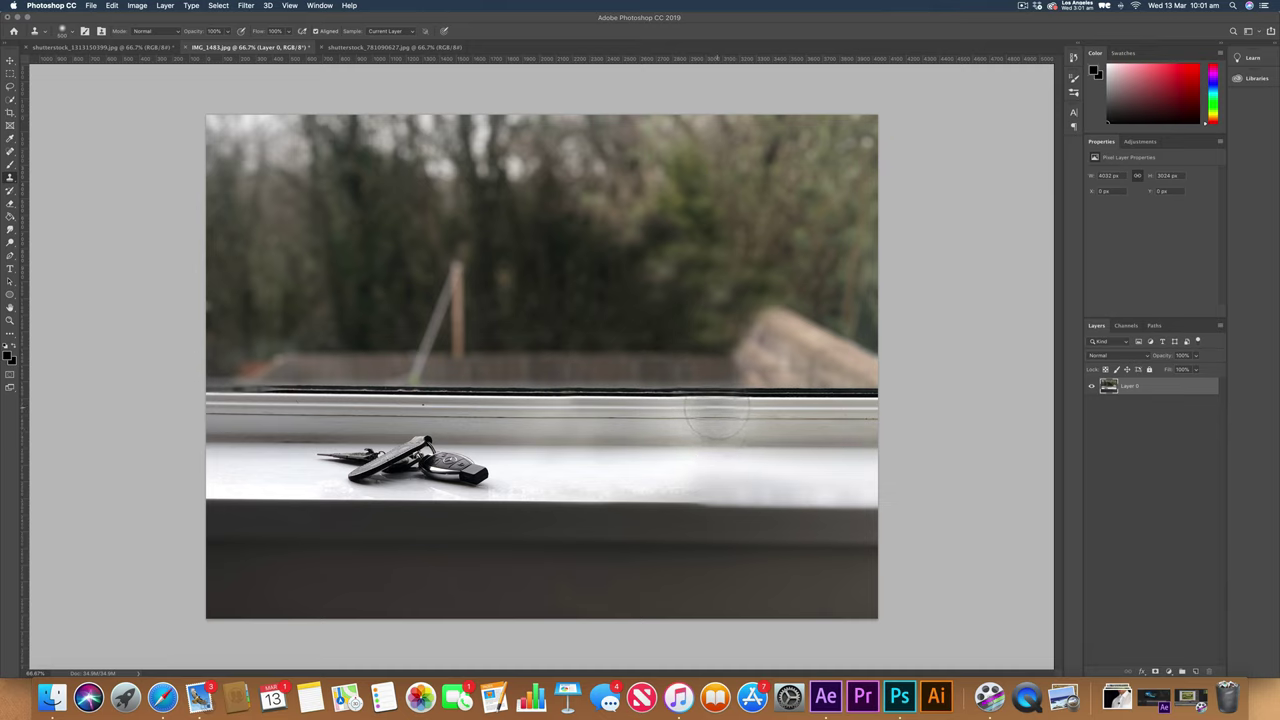
pyautogui.click(716, 416)
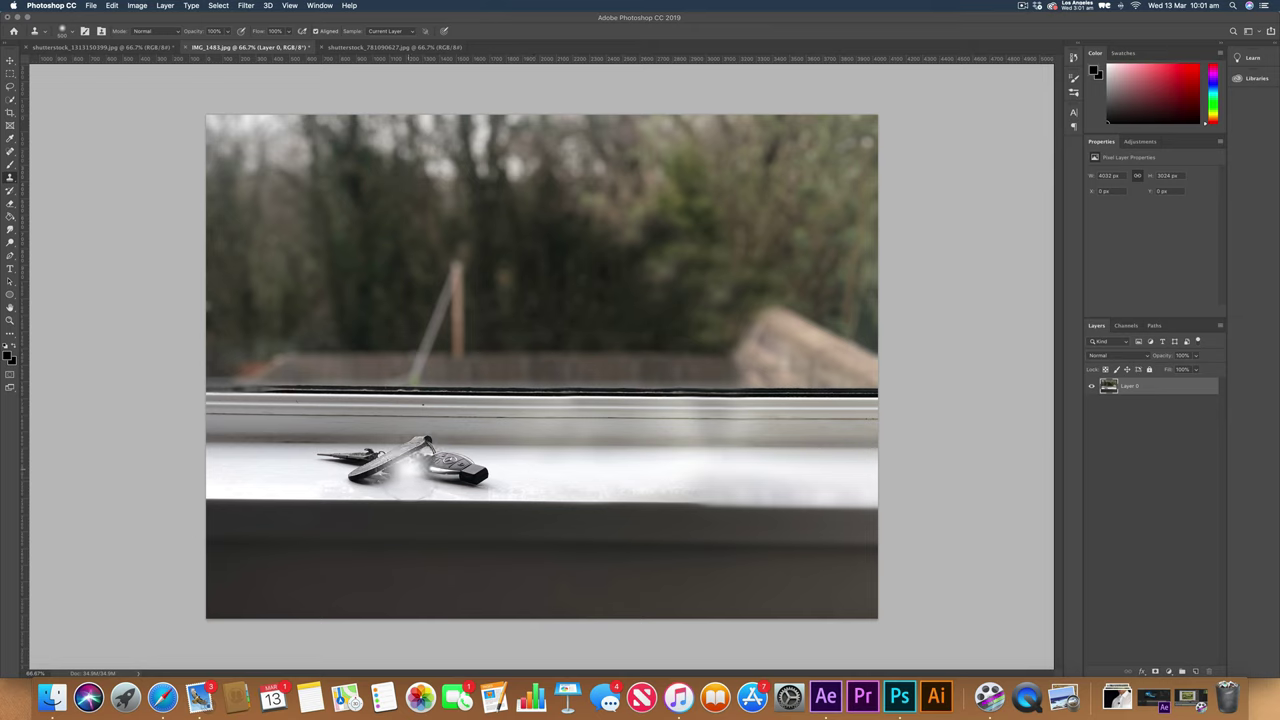
# - Clone the white windowsill over the car keys and the leftover key fragment
pyautogui.moveTo(410, 468); pyautogui.dragTo(298, 468)
pyautogui.moveTo(419, 467)
pyautogui.mouseDown()
pyautogui.moveTo(473, 471)
pyautogui.moveTo(417, 469)
pyautogui.moveTo(484, 470)
pyautogui.moveTo(423, 457)
pyautogui.mouseUp()
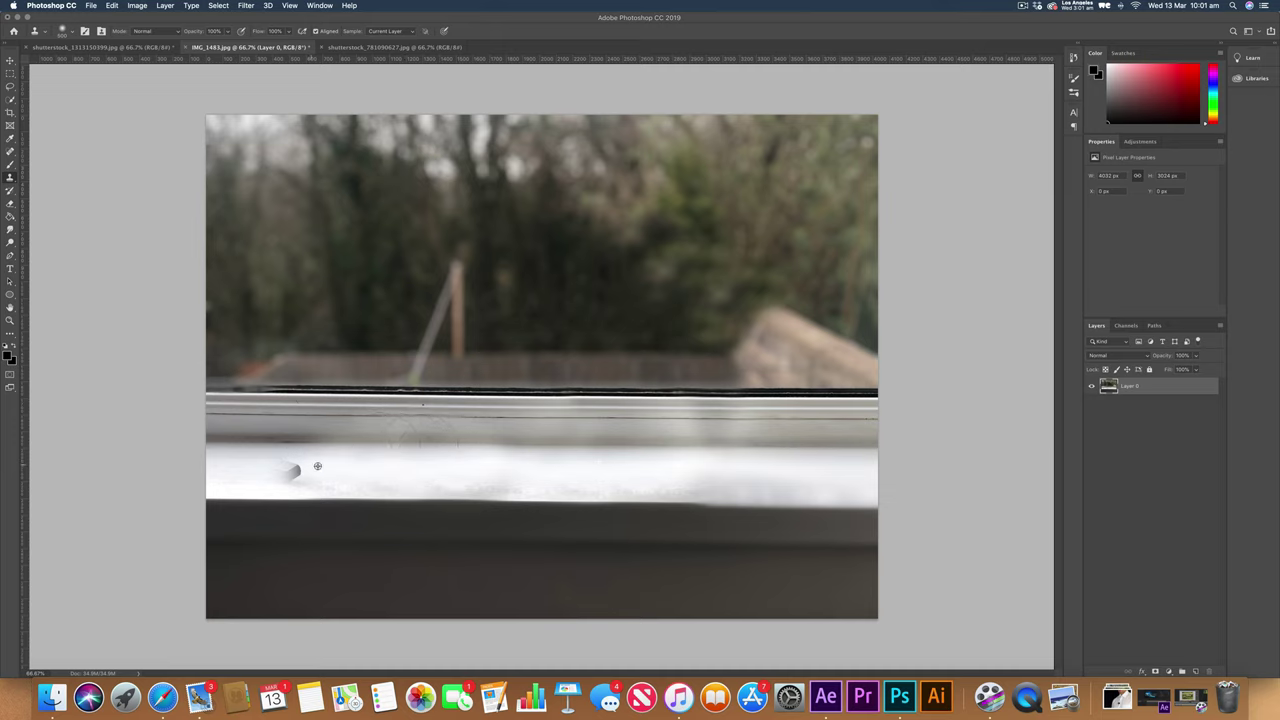
pyautogui.moveTo(344, 471)
pyautogui.mouseDown()
pyautogui.moveTo(274, 470)
pyautogui.moveTo(312, 469)
pyautogui.mouseUp()
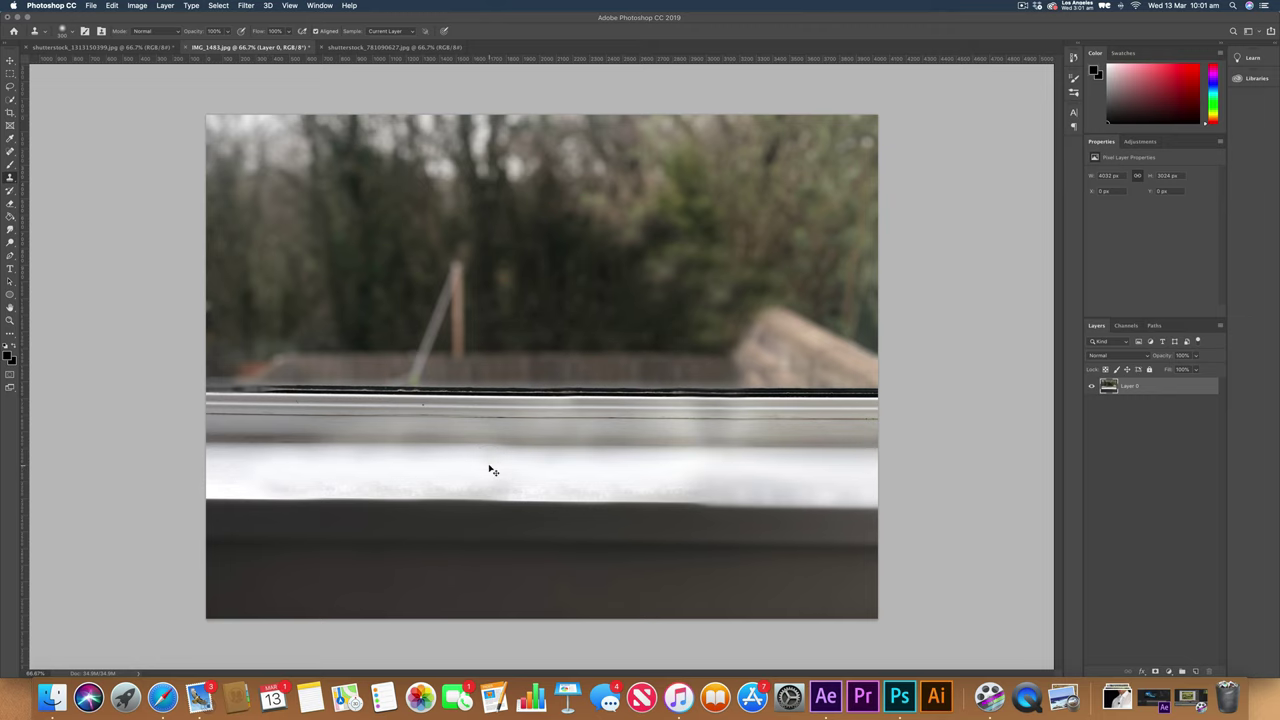
# - Switch to the photo shutterstock_781090627.jpg with the white shirt and lapel microphone
pyautogui.press('super+minus')
pyautogui.press('super+plus')
pyautogui.click(362, 48)
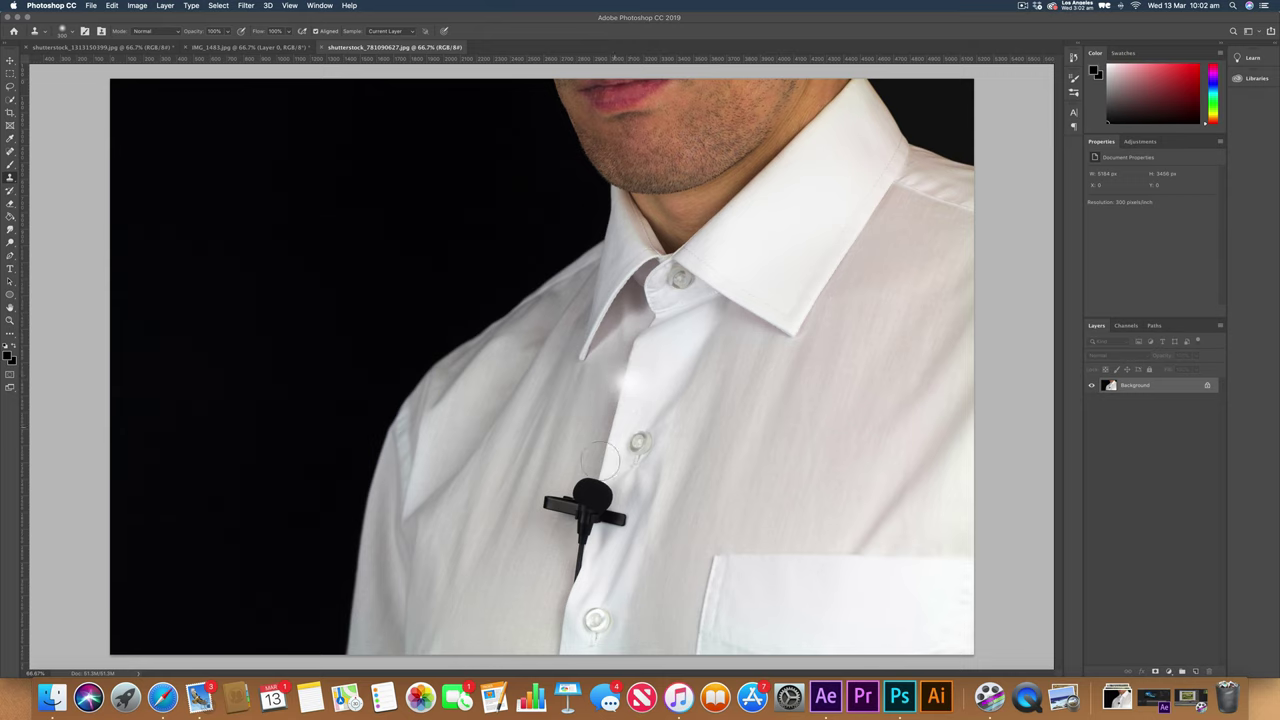
pyautogui.moveTo(572, 612); pyautogui.dragTo(609, 590)
pyautogui.press('super+z')
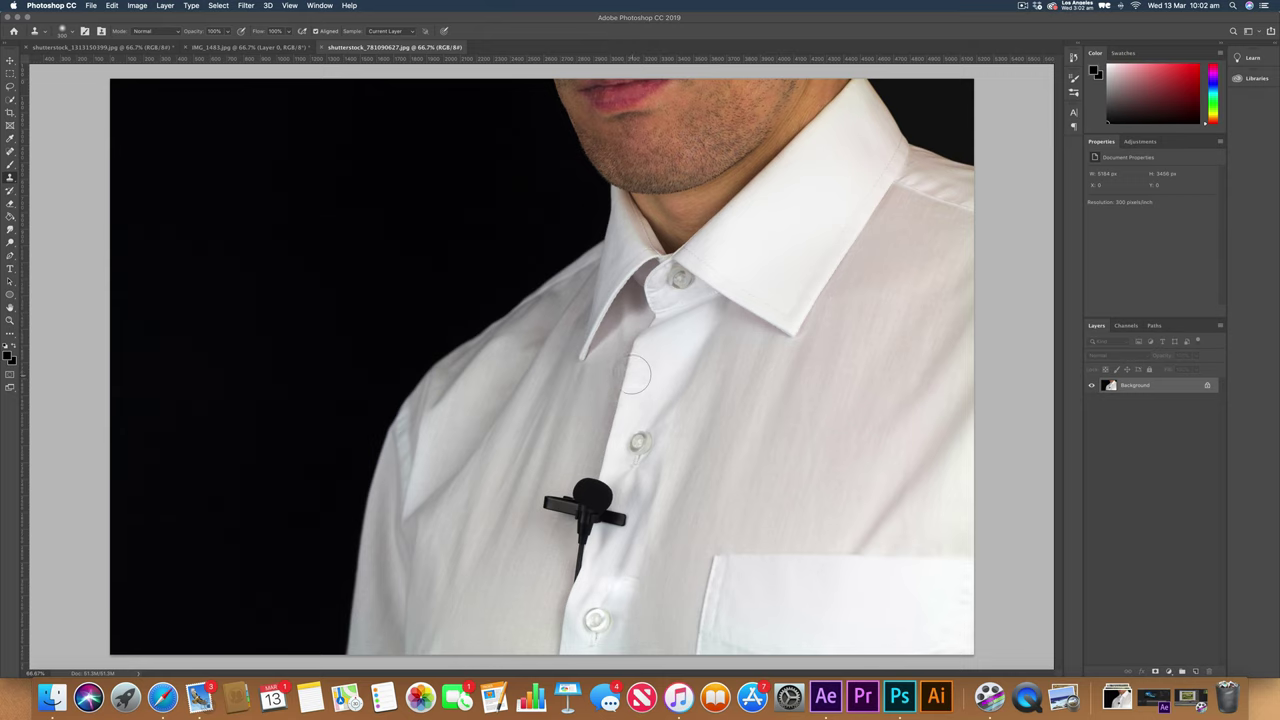
pyautogui.click(625, 352)
pyautogui.press('super+z')
pyautogui.press('shift+super+z')
pyautogui.press('shift+super+z')
pyautogui.press('super+z')
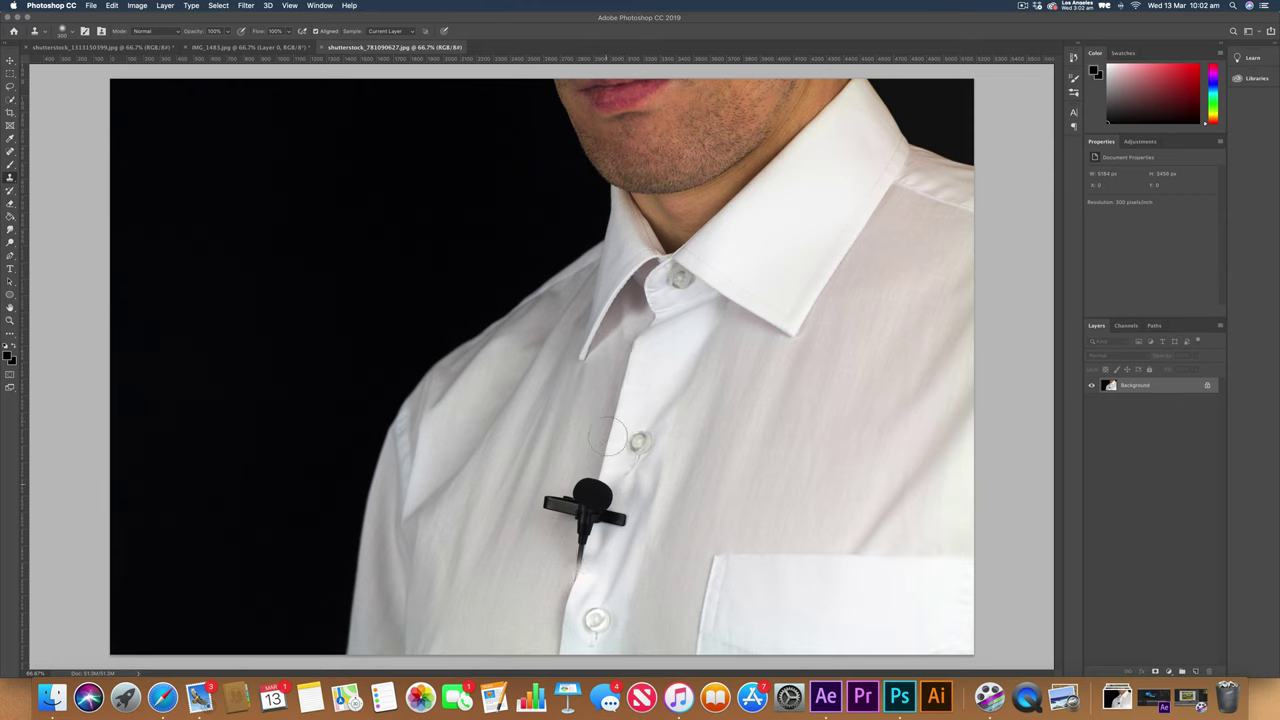
pyautogui.click(621, 364)
pyautogui.press('super+z')
# - Convert the locked Background layer into an editable layer, keeping the default blending options
pyautogui.click(10, 61)
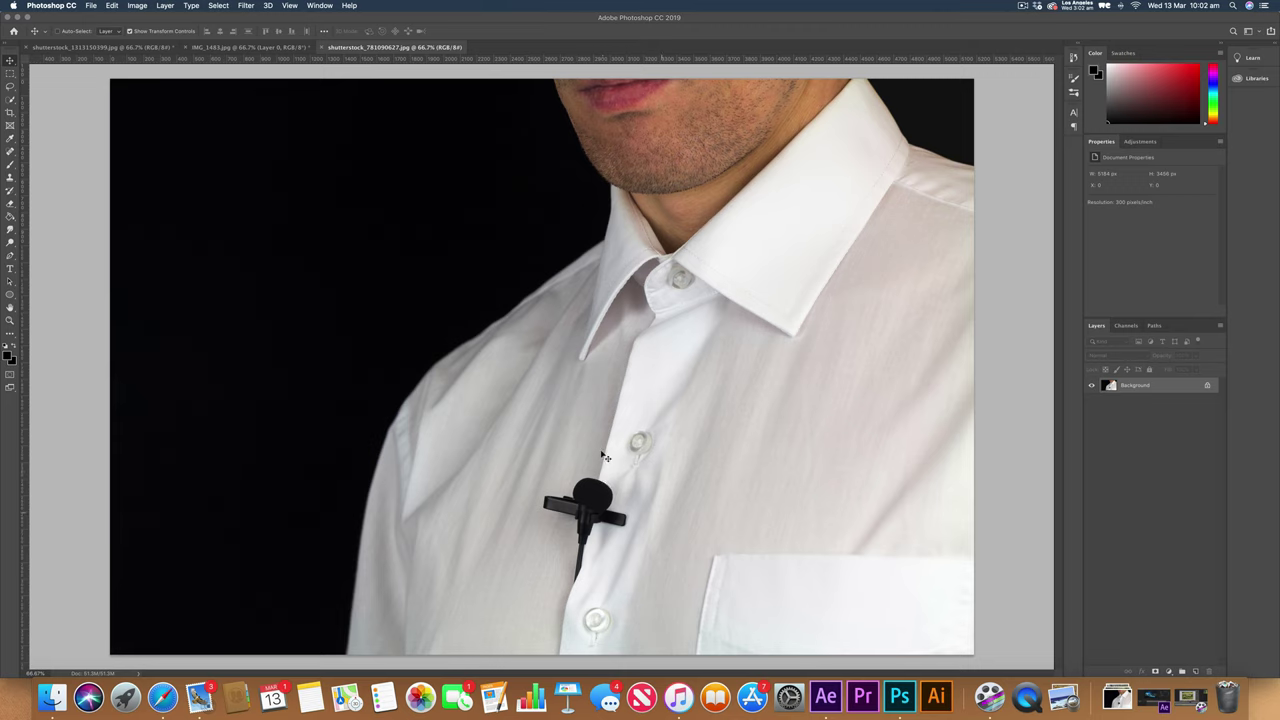
pyautogui.doubleClick(1207, 387)
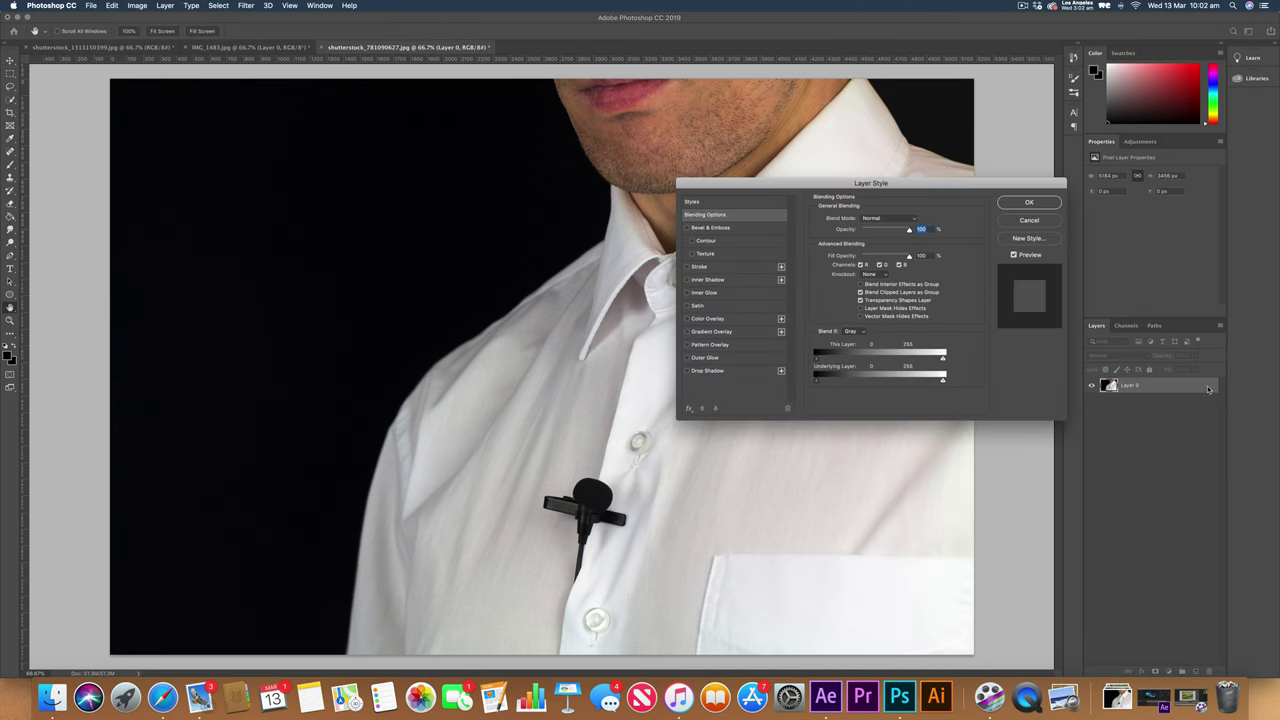
pyautogui.click(1029, 202)
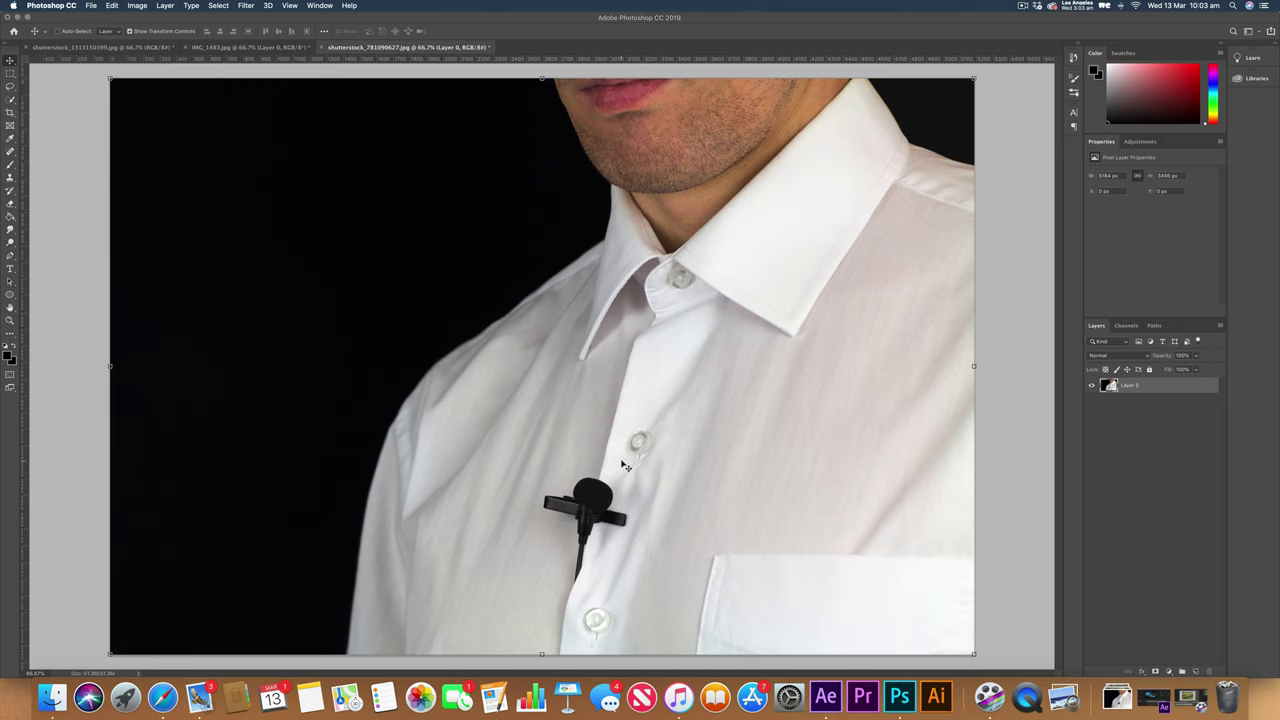
# - Draw a closed Pen tool shape that follows the placket edge past the microphone and encloses the shirt's buttoned side and part of the pocket
pyautogui.press('p')
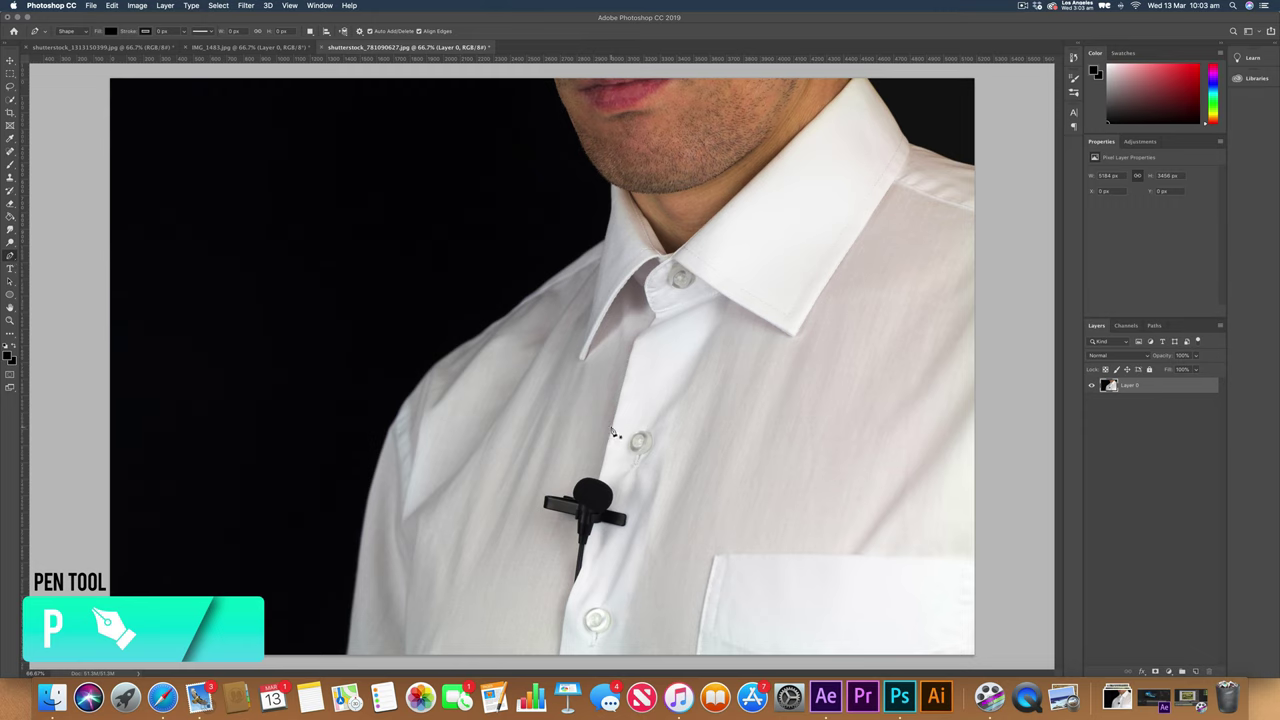
pyautogui.click(612, 428)
pyautogui.click(600, 486)
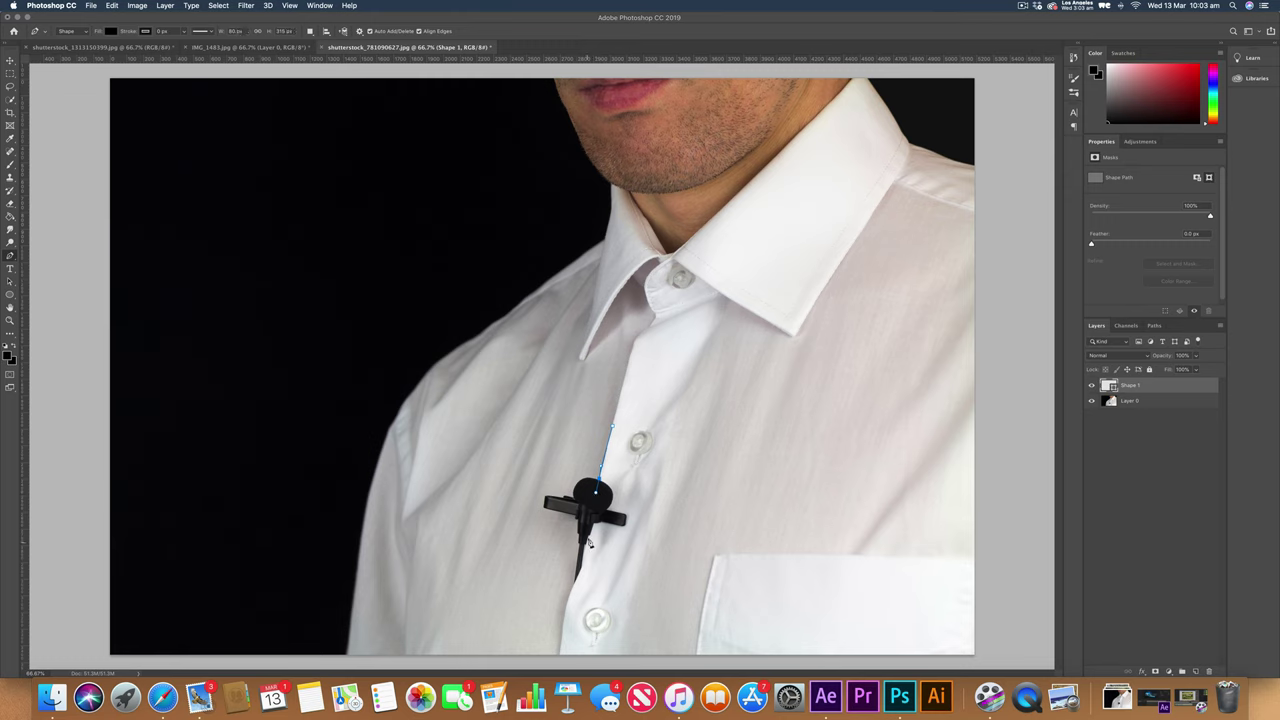
pyautogui.click(586, 546)
pyautogui.click(568, 608)
pyautogui.moveTo(567, 607); pyautogui.dragTo(565, 619)
pyautogui.click(562, 647)
pyautogui.click(672, 645)
pyautogui.click(815, 628)
pyautogui.click(848, 405)
pyautogui.click(807, 333)
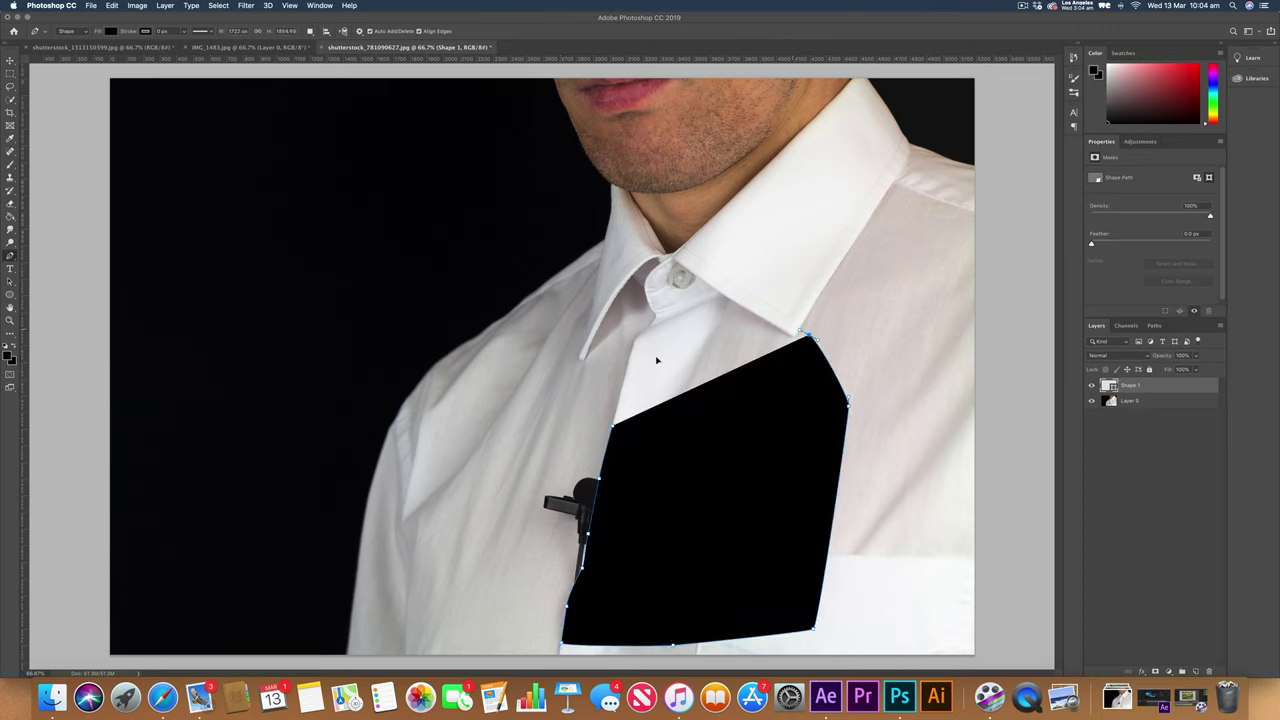
pyautogui.click(637, 370)
pyautogui.click(613, 428)
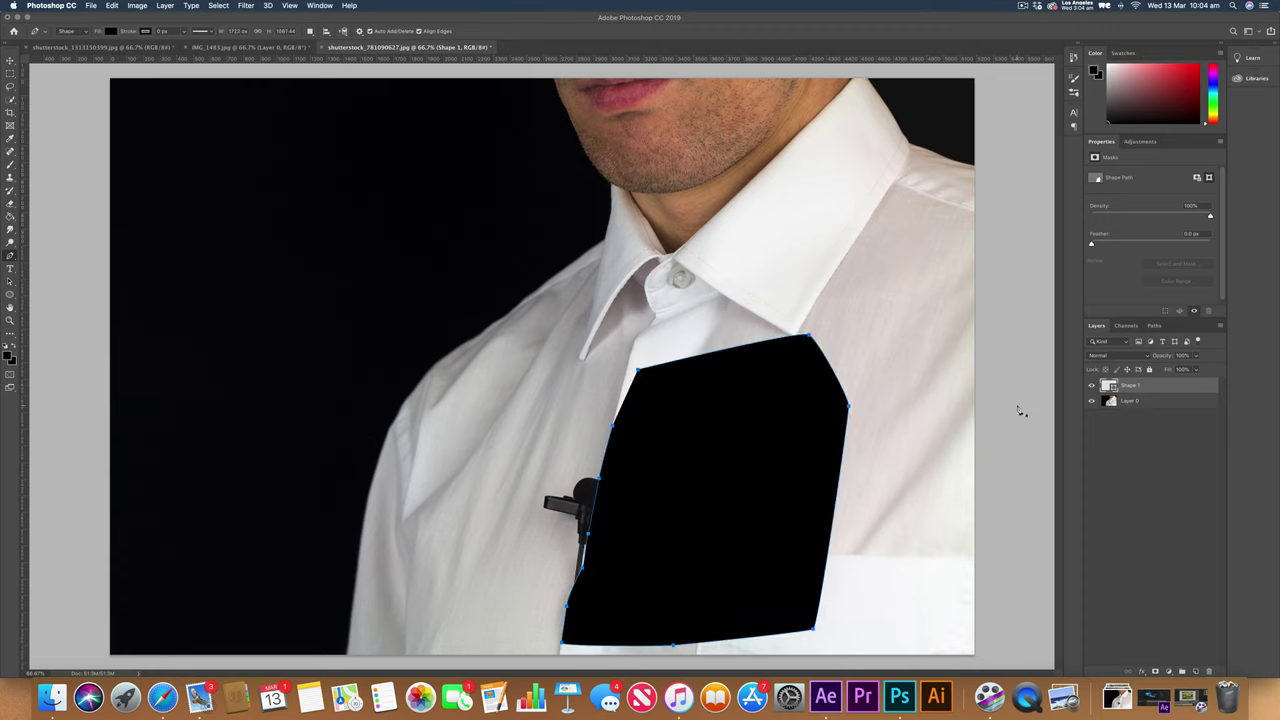
# - Load the Shape 1 outline as a selection, hide Shape 1 and make Layer 0 the active layer
pyautogui.keyDown('super'); pyautogui.click(1108, 386); pyautogui.keyUp('super')
pyautogui.click(1092, 386)
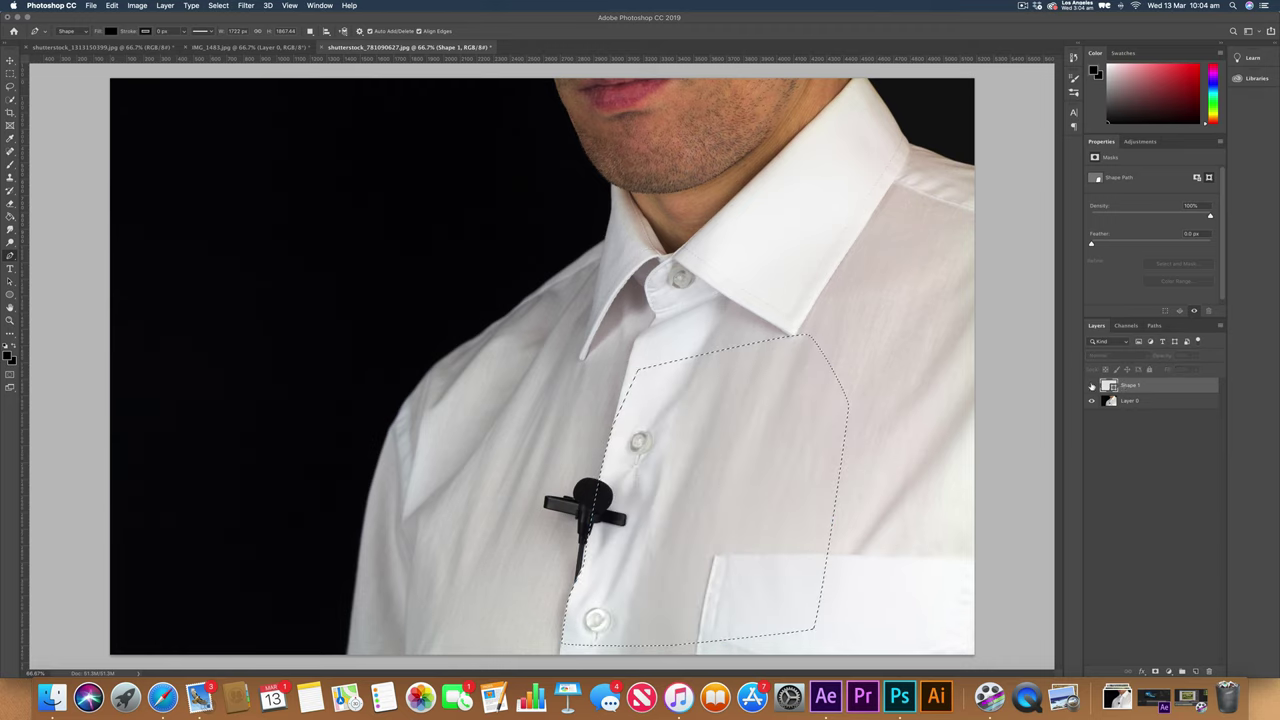
pyautogui.click(1125, 401)
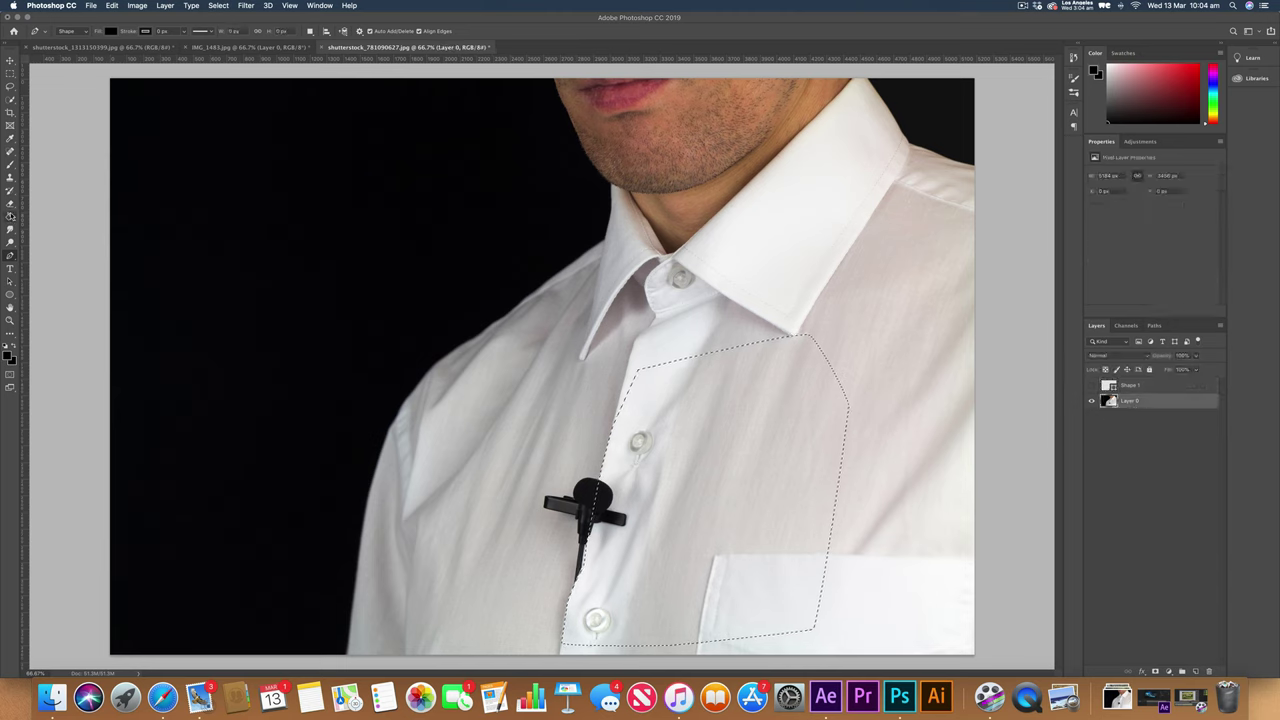
# - Clone clean shirt fabric over the part of the microphone inside the selection with the Clone Stamp tool
pyautogui.click(10, 178)
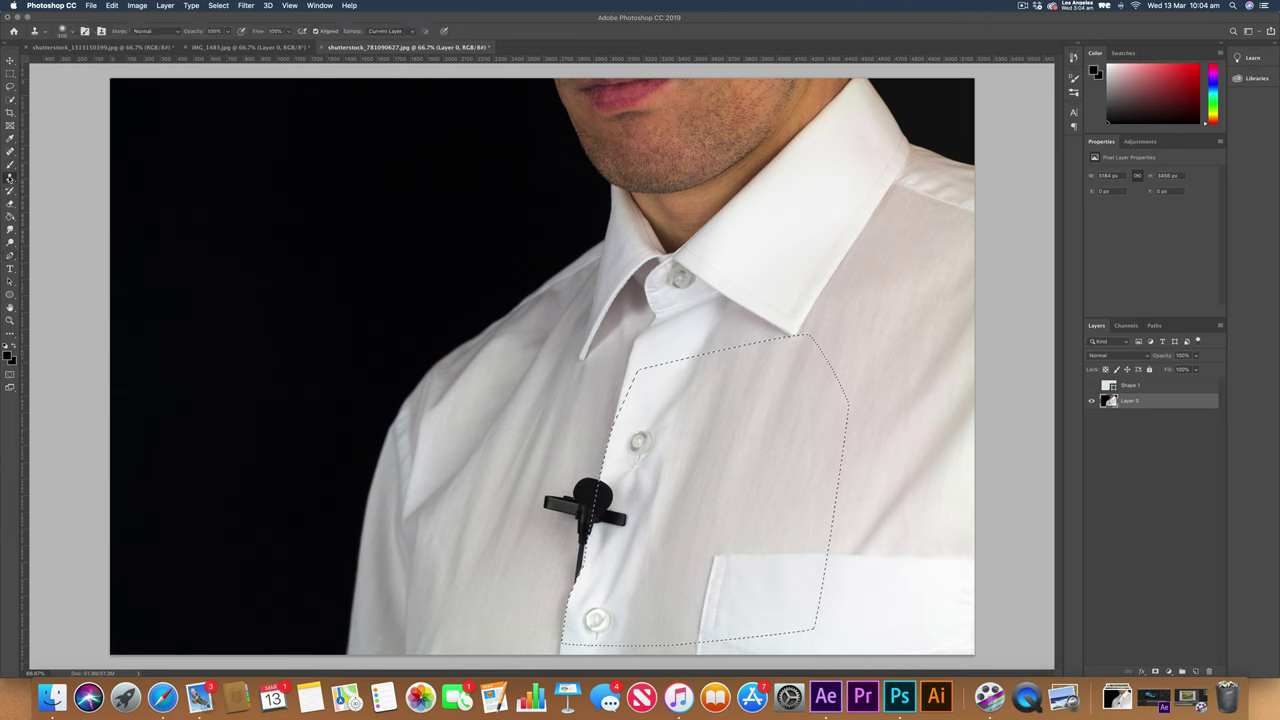
pyautogui.keyDown('alt'); pyautogui.click(671, 497); pyautogui.keyUp('alt')
pyautogui.moveTo(630, 516)
pyautogui.mouseDown()
pyautogui.moveTo(600, 489)
pyautogui.moveTo(618, 544)
pyautogui.moveTo(600, 511)
pyautogui.mouseUp()
pyautogui.keyDown('alt'); pyautogui.click(619, 545); pyautogui.keyUp('alt')
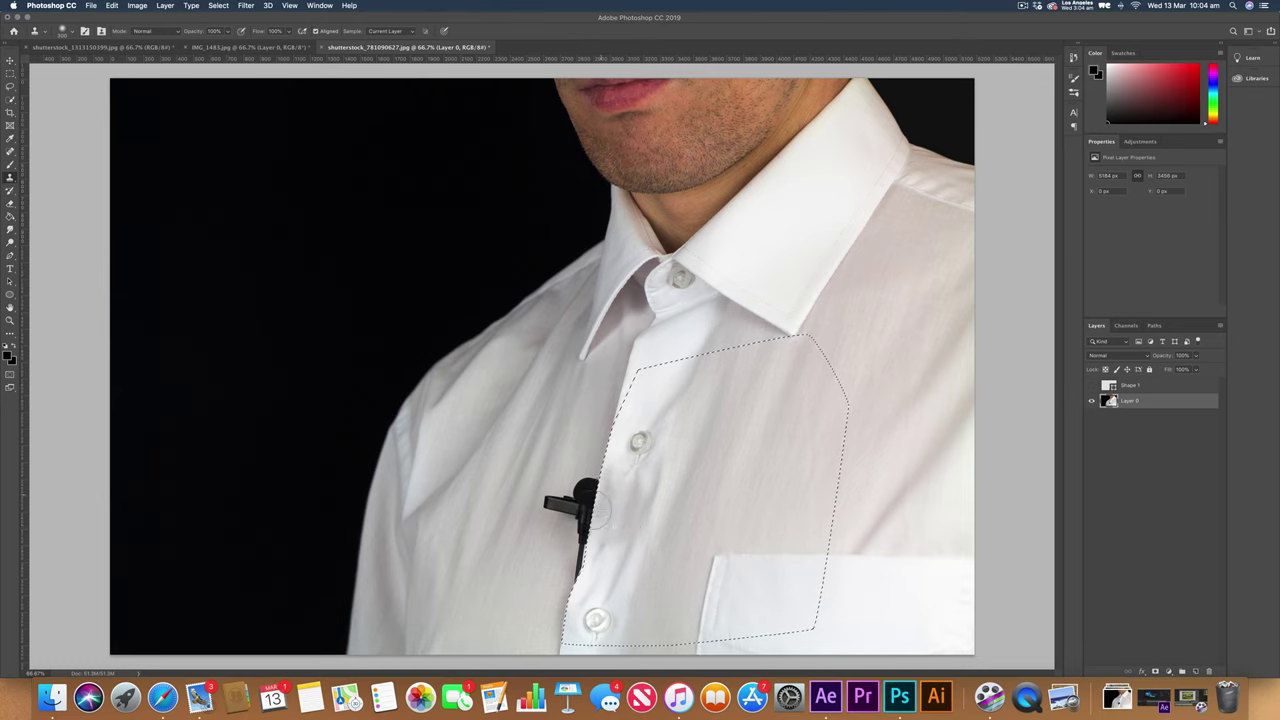
pyautogui.keyDown('alt'); pyautogui.click(621, 420); pyautogui.keyUp('alt')
pyautogui.moveTo(606, 456); pyautogui.dragTo(613, 500)
# - Even out the placket fabric between the two lower buttons with further Clone Stamp touch-ups
pyautogui.keyDown('alt'); pyautogui.click(656, 531); pyautogui.keyUp('alt')
pyautogui.click(628, 481)
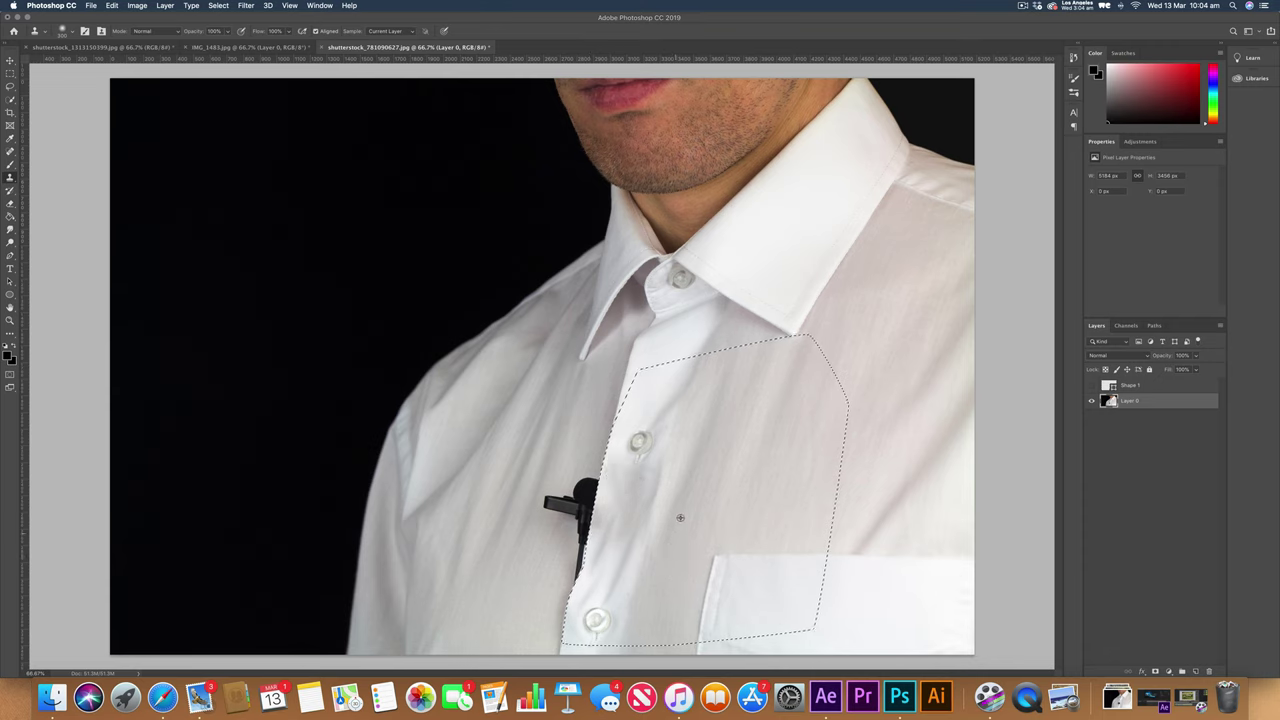
pyautogui.keyDown('alt'); pyautogui.click(693, 483); pyautogui.keyUp('alt')
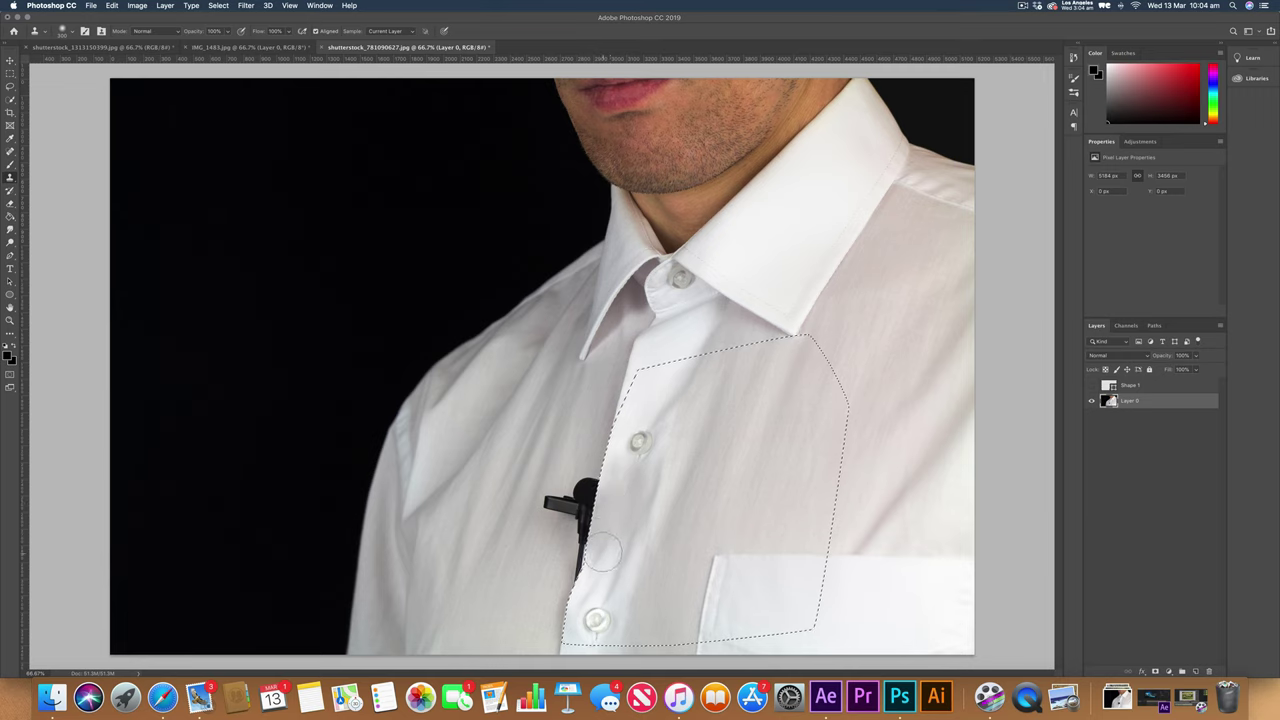
pyautogui.keyDown('alt'); pyautogui.click(666, 571); pyautogui.keyUp('alt')
pyautogui.click(619, 565)
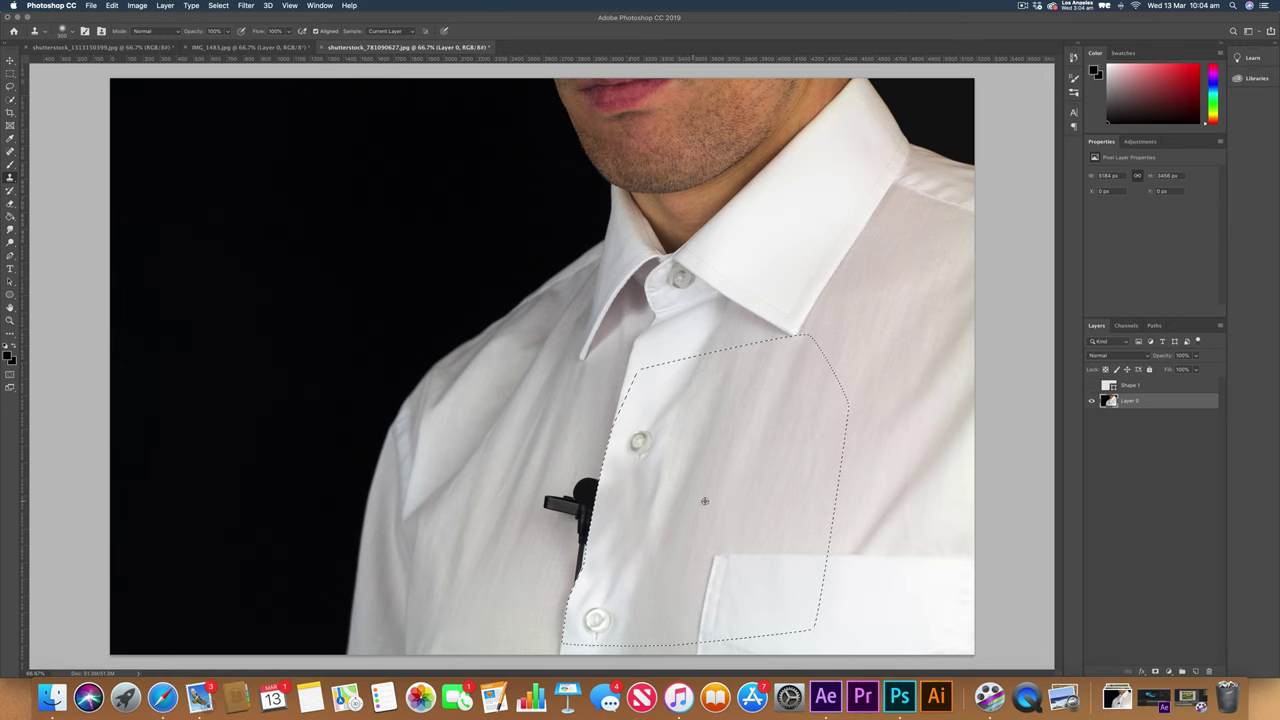
# - Clear the selection around the shirt's buttoned side
pyautogui.click(10, 72)
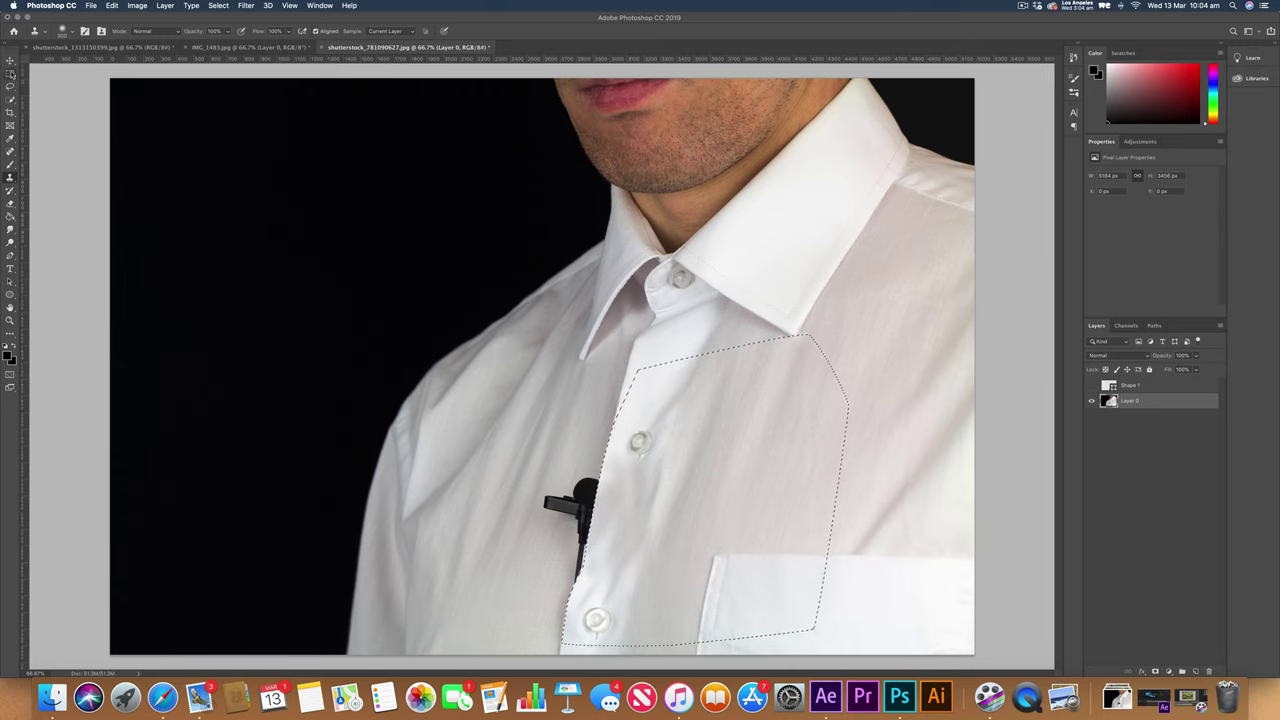
pyautogui.click(713, 600)
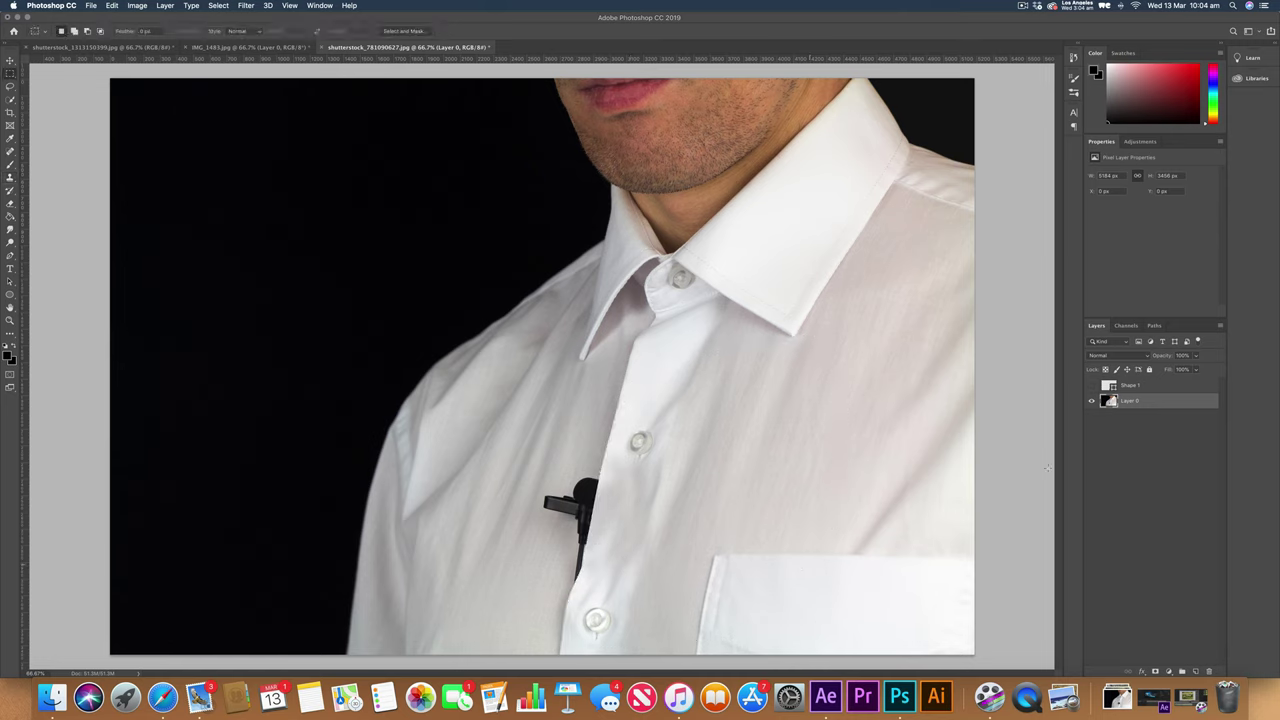
pyautogui.press('v')
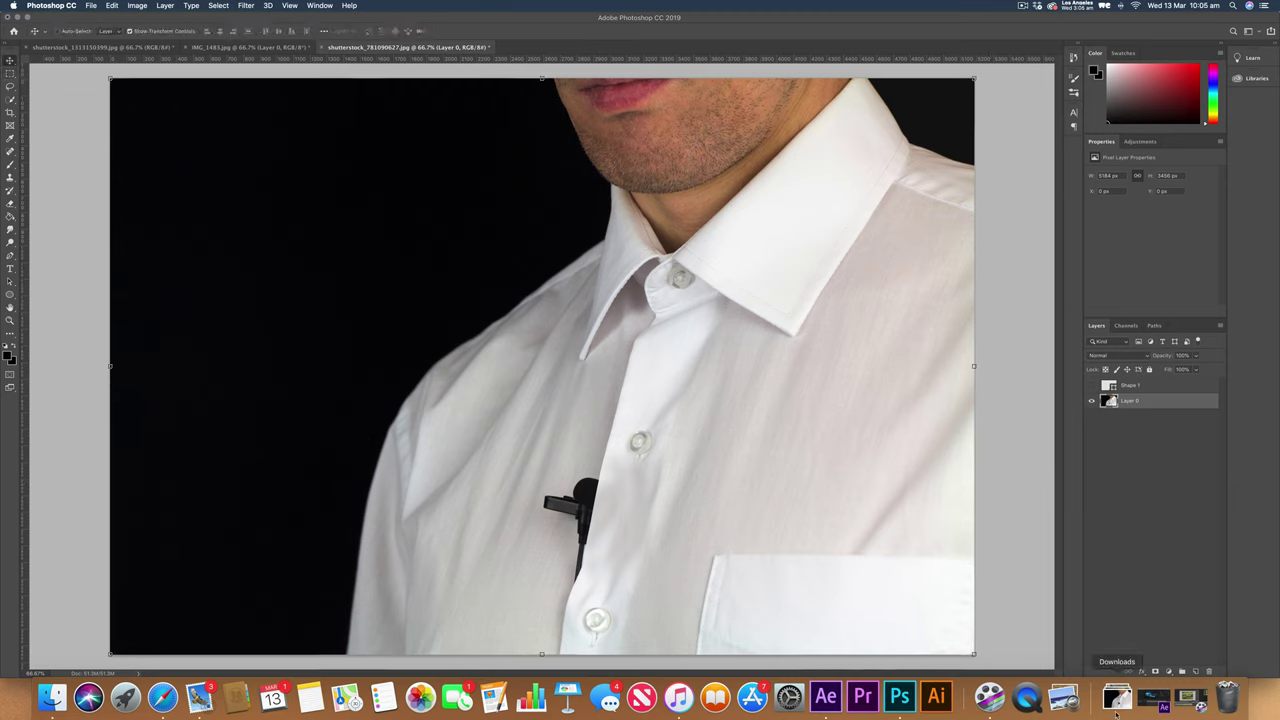
# - Load the Shape 1 outline as a selection again and invert it
pyautogui.keyDown('super'); pyautogui.click(1109, 386); pyautogui.keyUp('super')
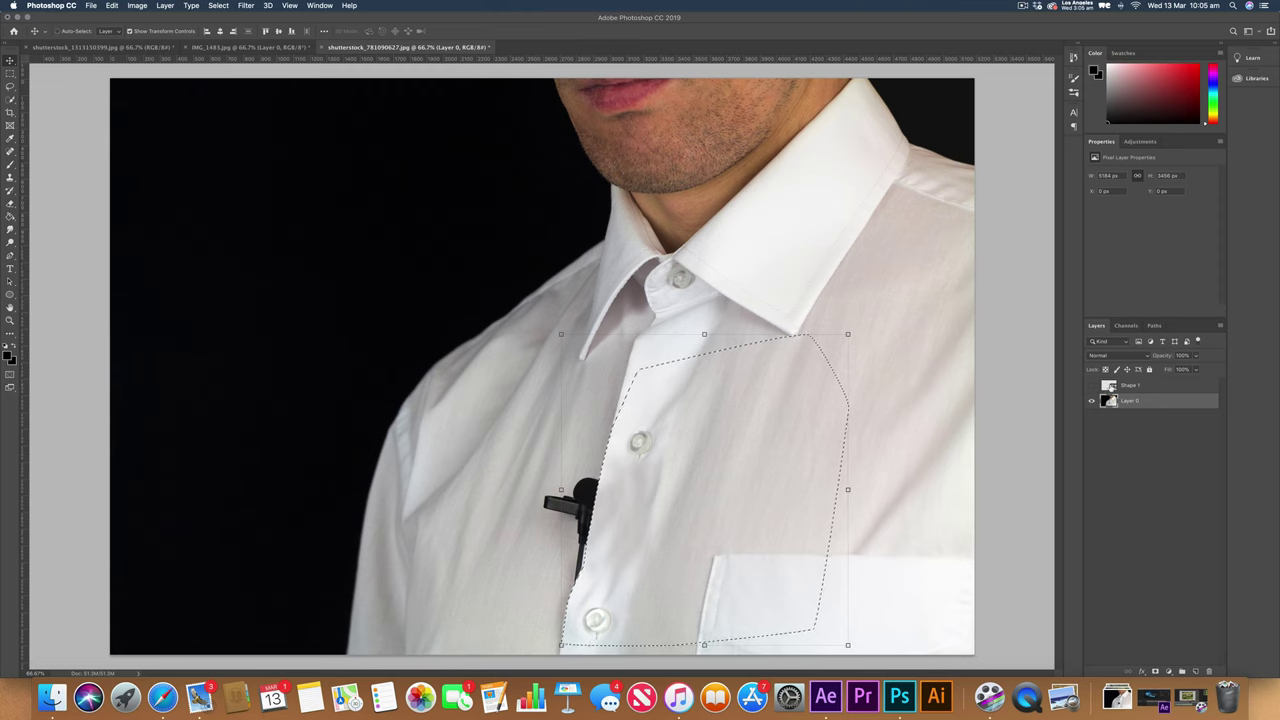
pyautogui.click(218, 5)
pyautogui.click(240, 46)
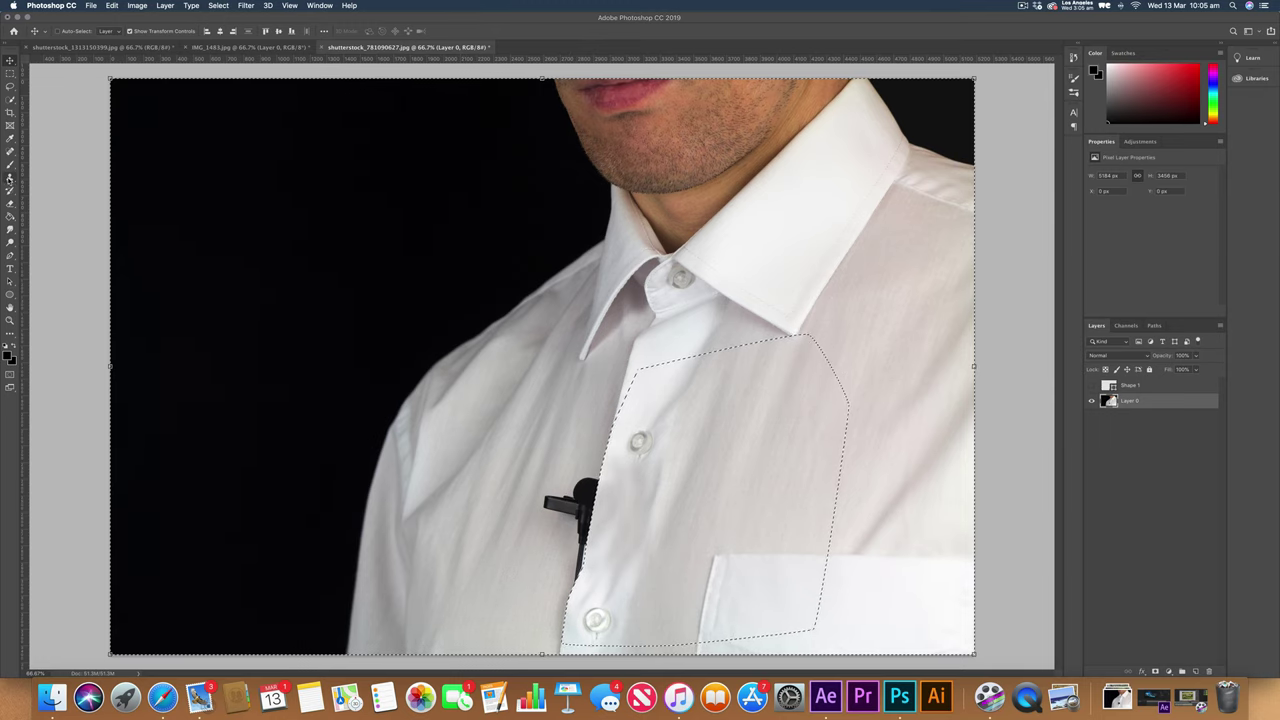
# - Clone nearby shirt fabric over the remaining microphone clip and head beside the placket edge
pyautogui.click(10, 180)
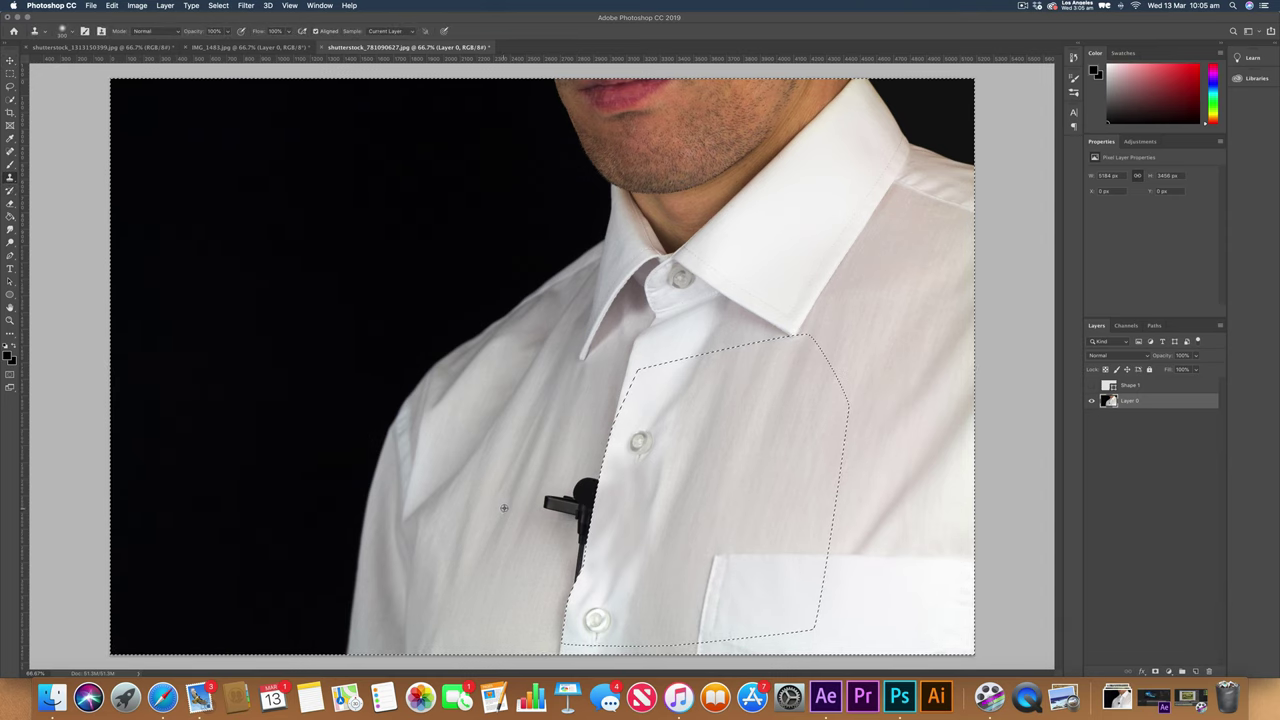
pyautogui.keyDown('alt'); pyautogui.click(531, 543); pyautogui.keyUp('alt')
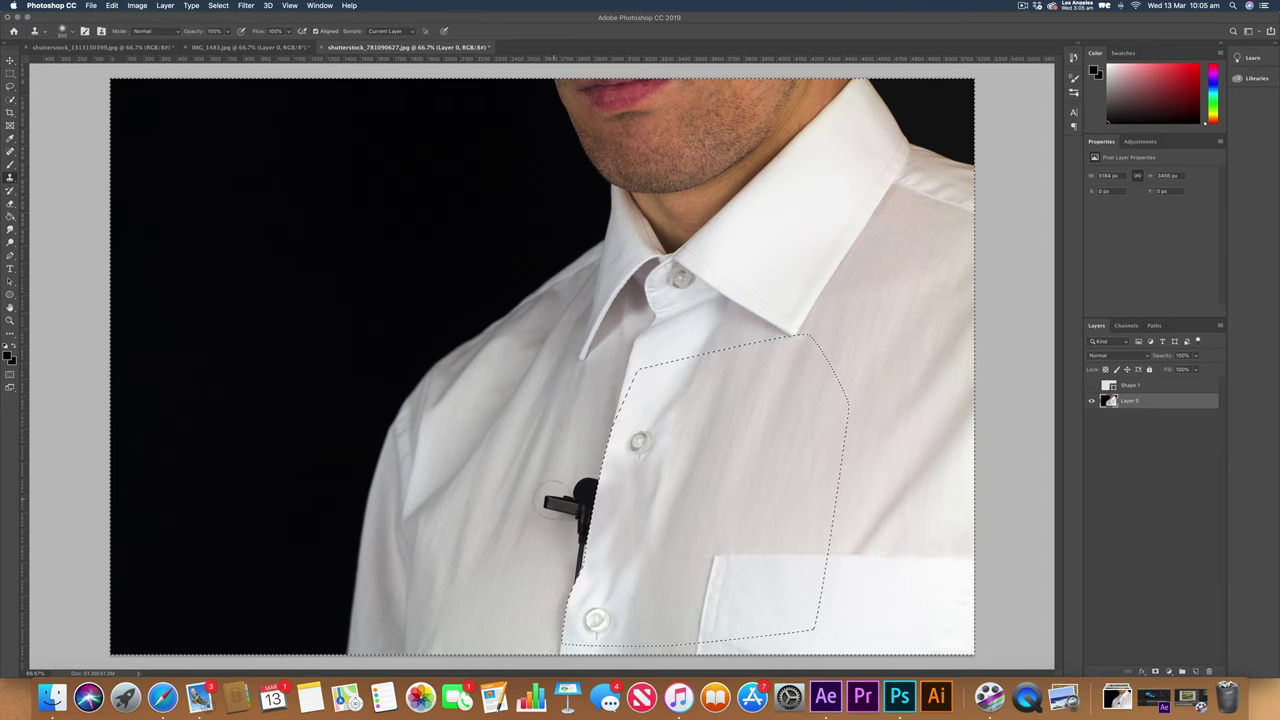
pyautogui.moveTo(552, 506); pyautogui.dragTo(574, 505)
pyautogui.keyDown('alt'); pyautogui.click(550, 467); pyautogui.keyUp('alt')
pyautogui.click(582, 482)
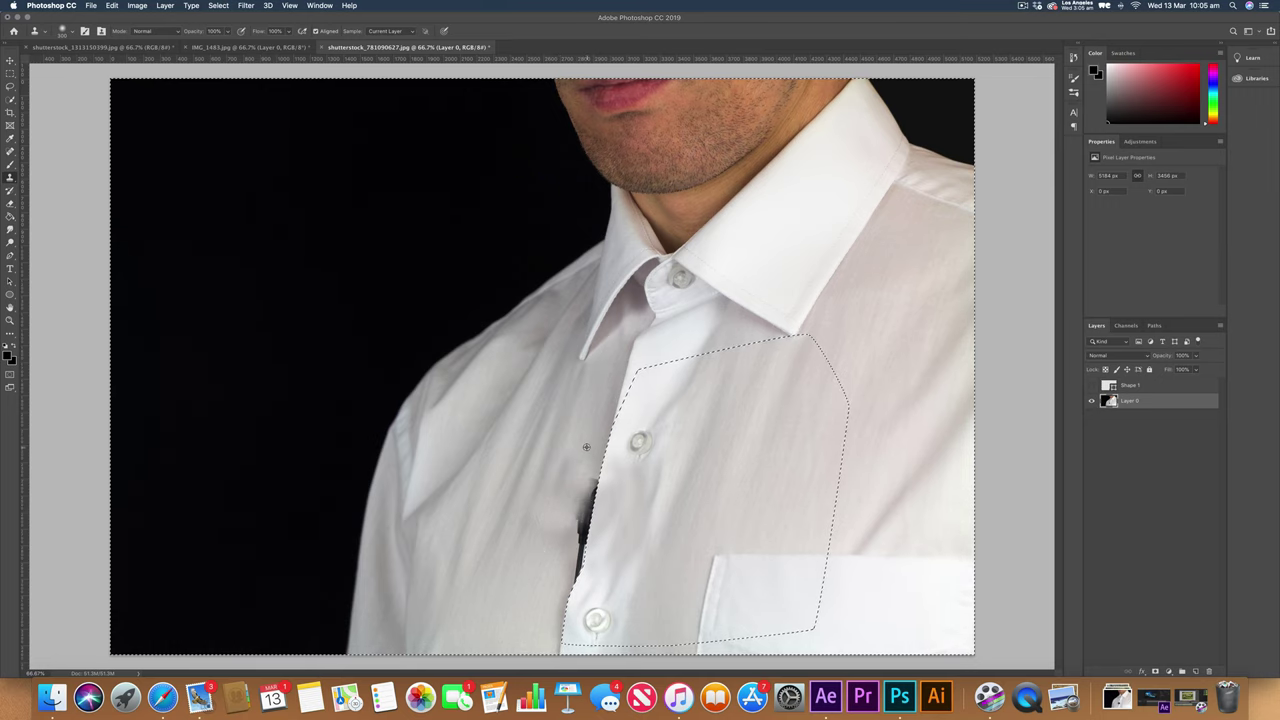
pyautogui.click(585, 481)
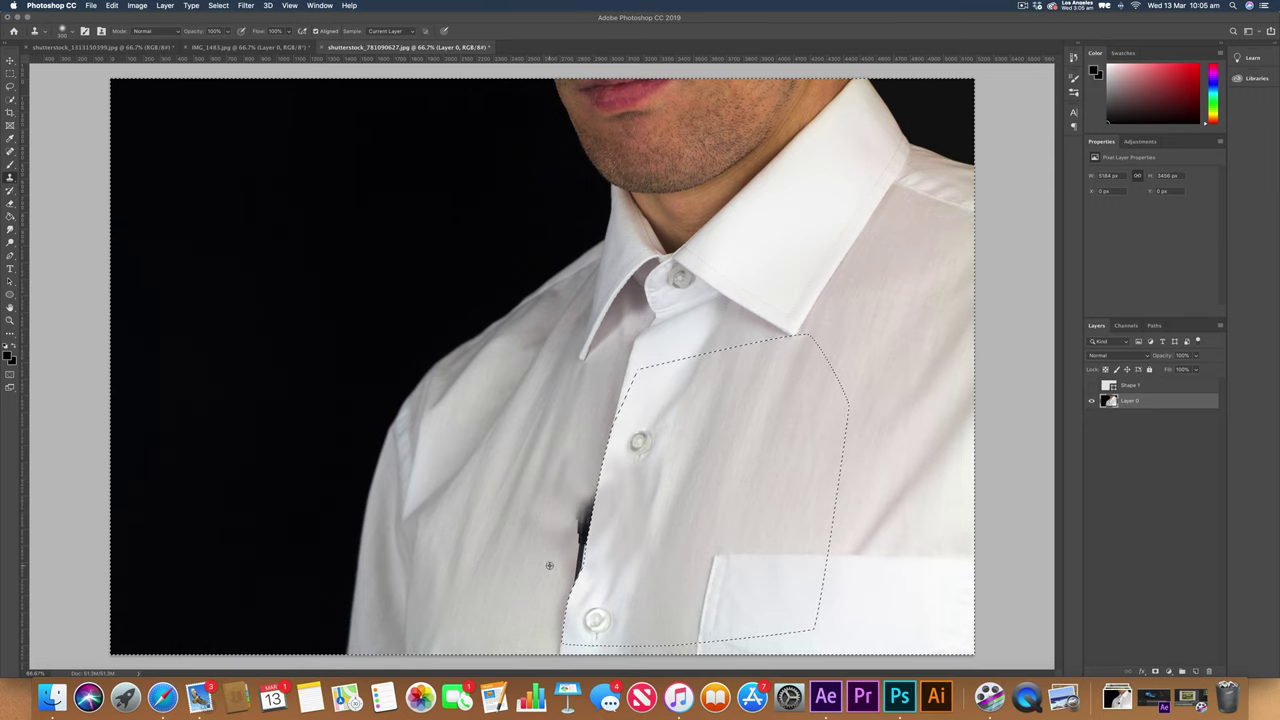
# - Clone shirt fabric over the leftover microphone body and its cable down along the placket edge
pyautogui.keyDown('alt'); pyautogui.click(553, 565); pyautogui.keyUp('alt')
pyautogui.click(580, 517)
pyautogui.keyDown('alt'); pyautogui.click(558, 552); pyautogui.keyUp('alt')
pyautogui.click(577, 543)
pyautogui.click(574, 557)
pyautogui.keyDown('alt'); pyautogui.click(528, 579); pyautogui.keyUp('alt')
pyautogui.click(573, 575)
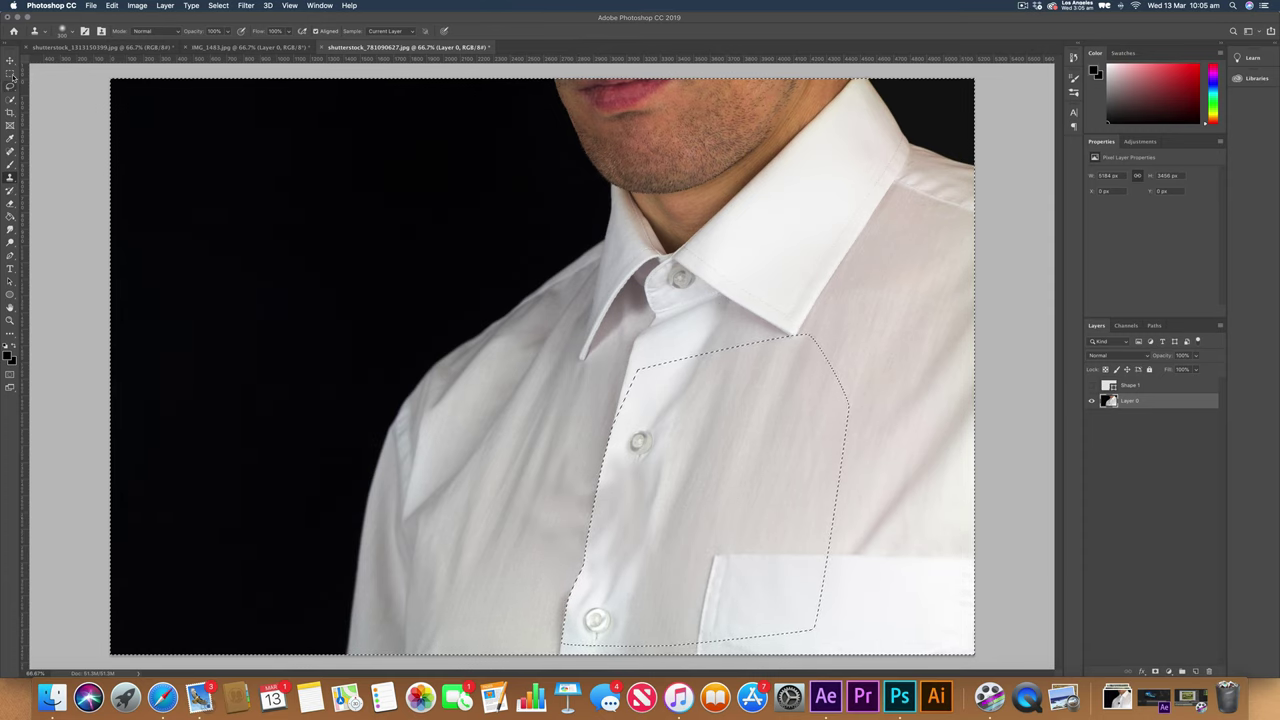
# - Clear the selection and zoom out to 50% to check the whole retouched shirt
pyautogui.press('m')
pyautogui.click(734, 515)
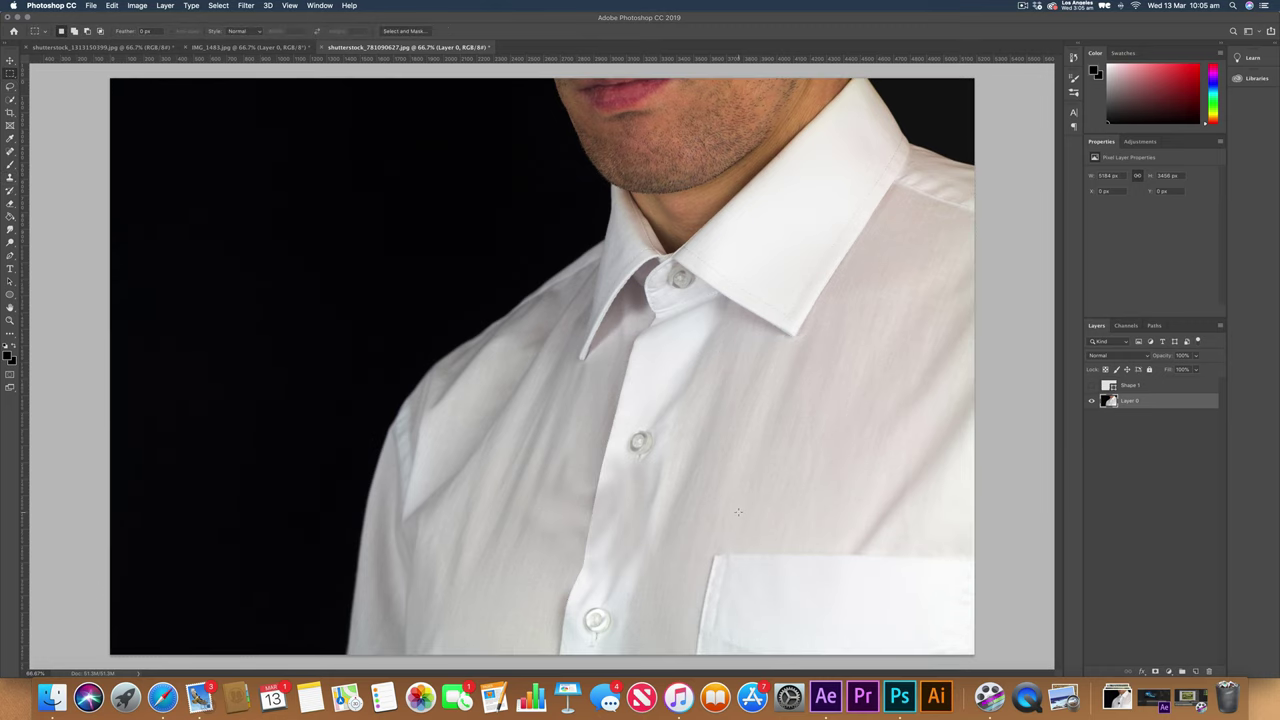
pyautogui.press('super+minus')
pyautogui.press('super+plus')
pyautogui.press('super+minus')
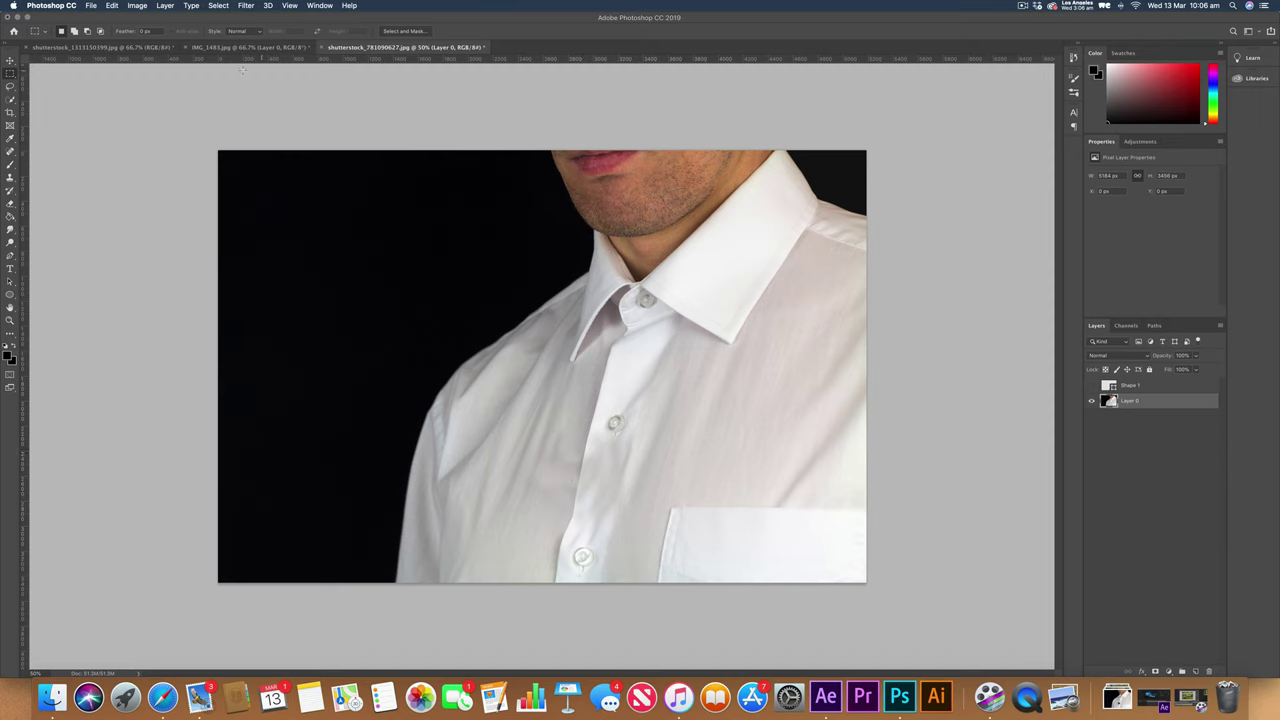
# - Review the sheep and windowsill photos, then return to the retouched shirt photo
pyautogui.click(222, 47)
pyautogui.click(150, 48)
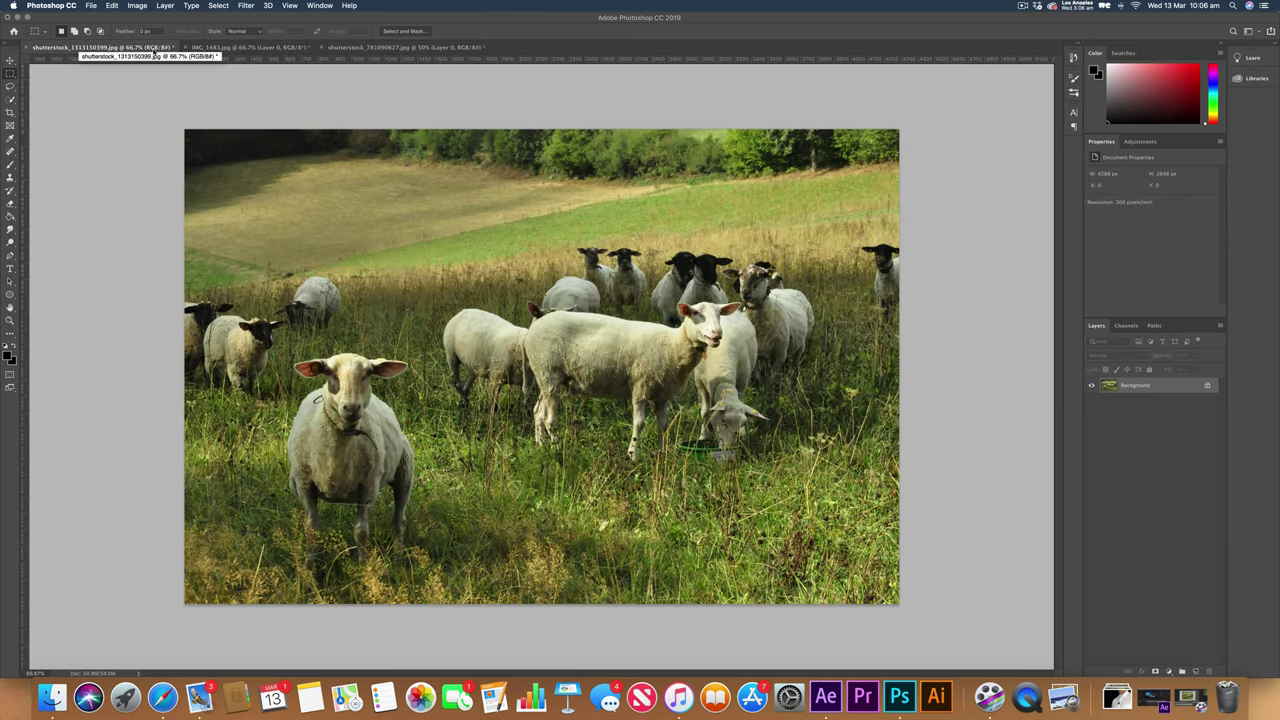
pyautogui.click(240, 47)
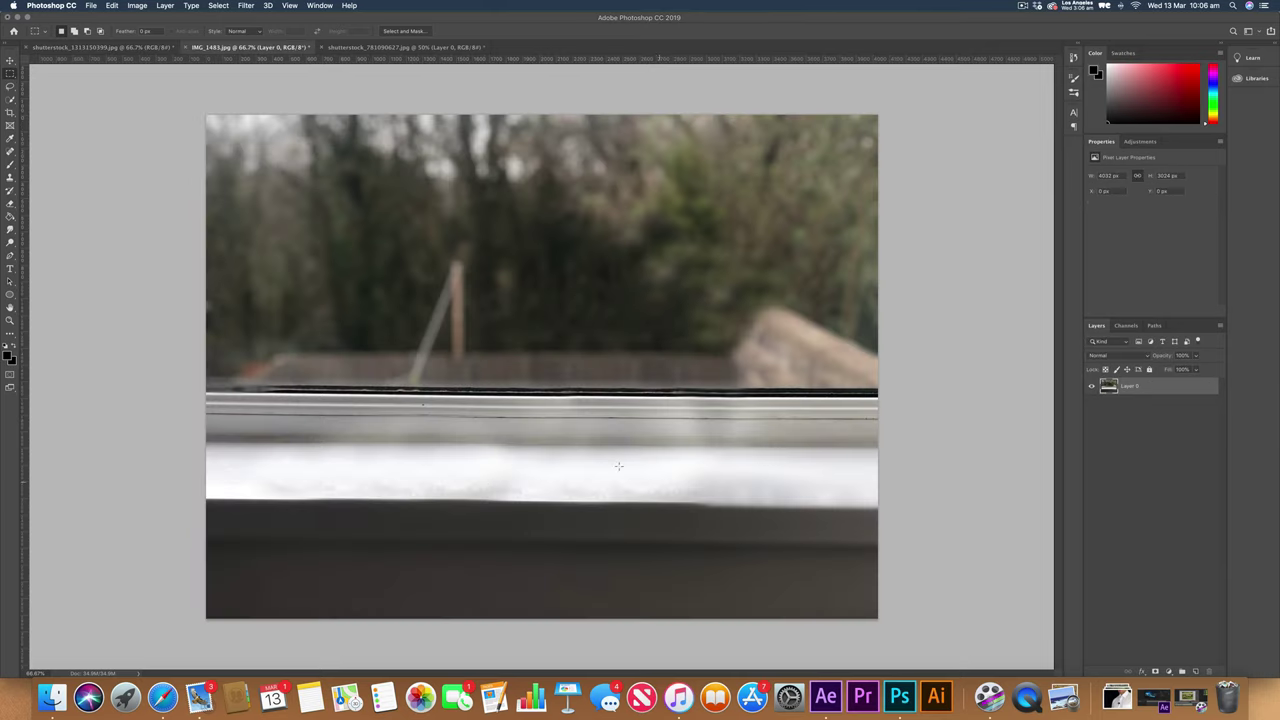
pyautogui.click(423, 47)
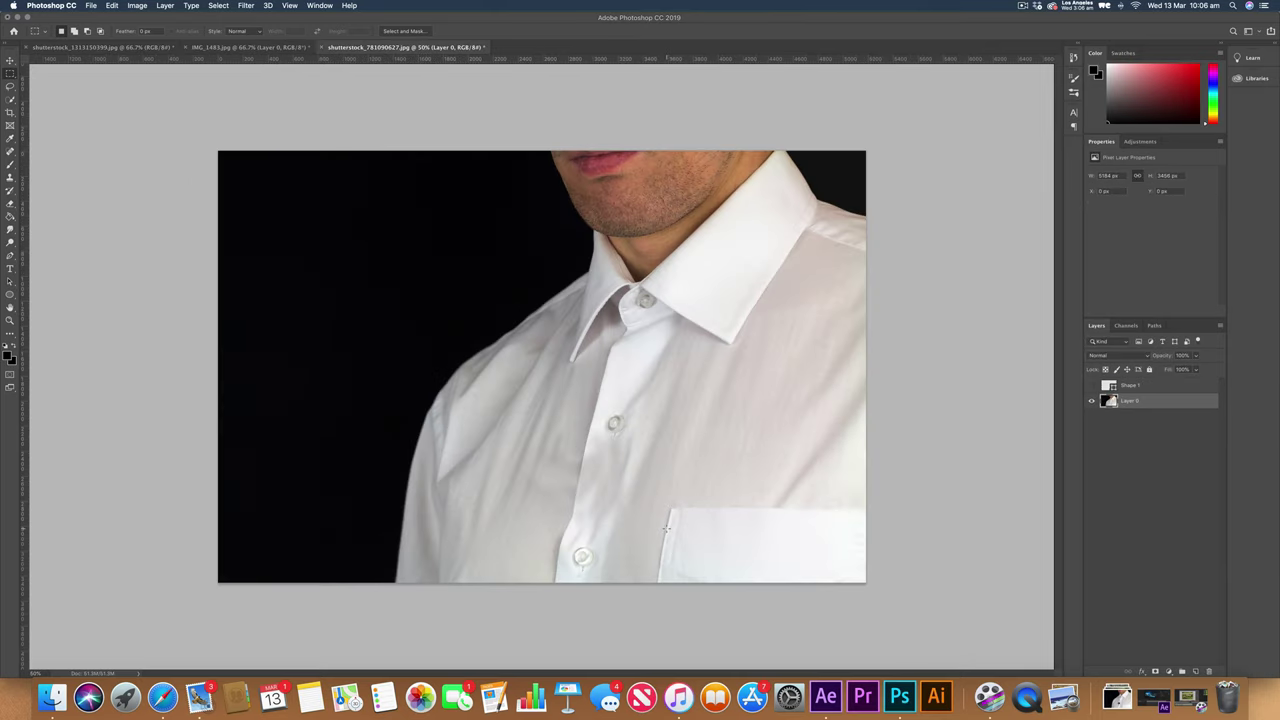
pyautogui.press('super+shift+2')
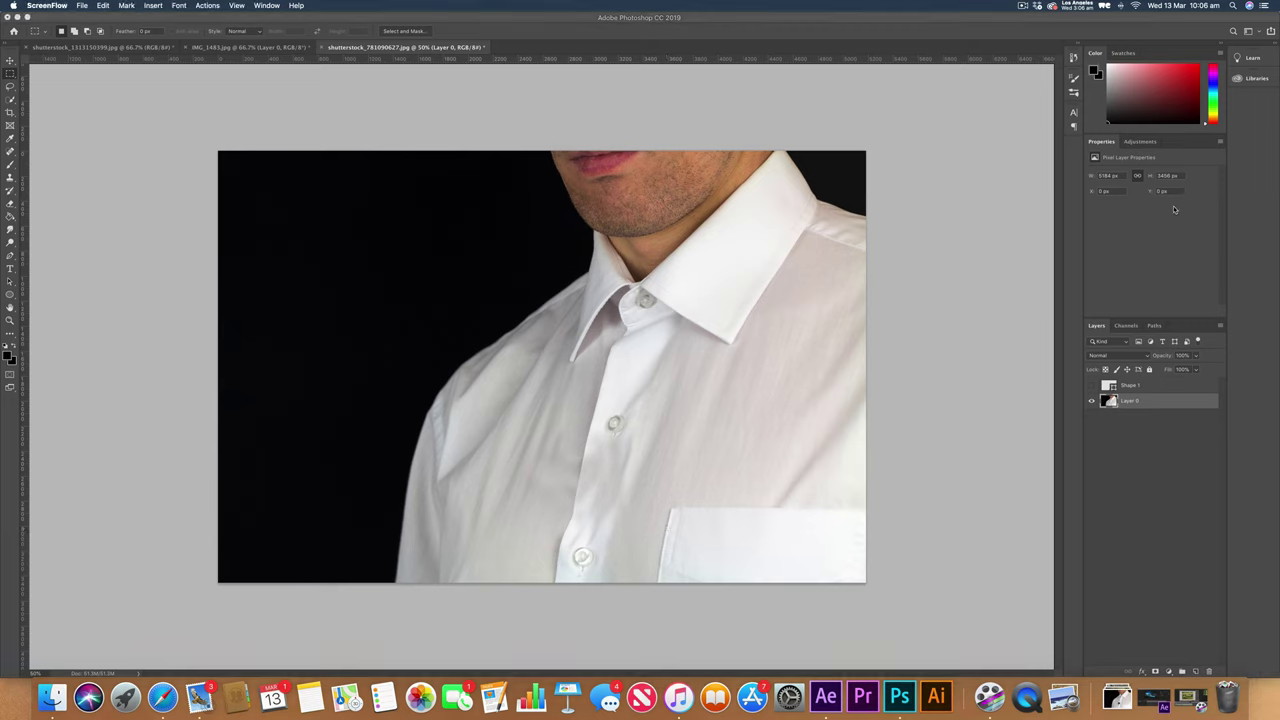